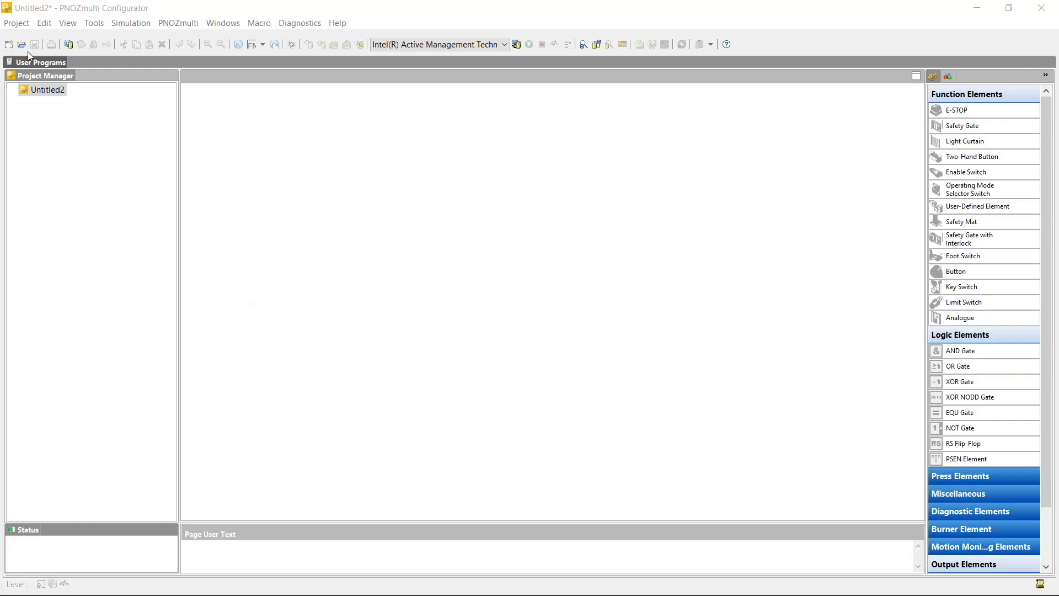
Step: Open the project file PNOZmulti Video.mpnoz2 from its folder
left_click(23, 45)
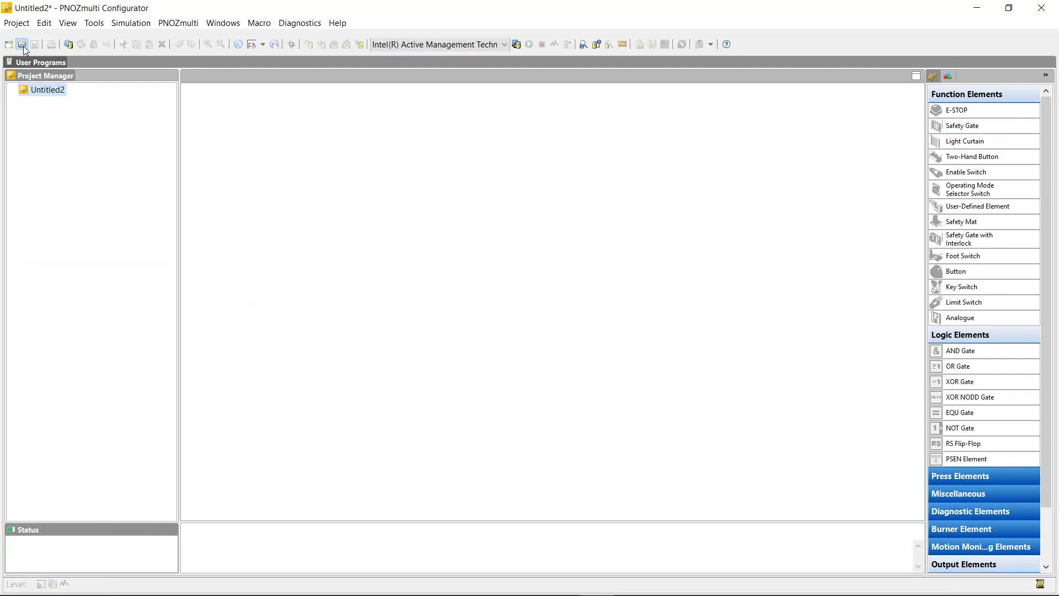
left_click(23, 46)
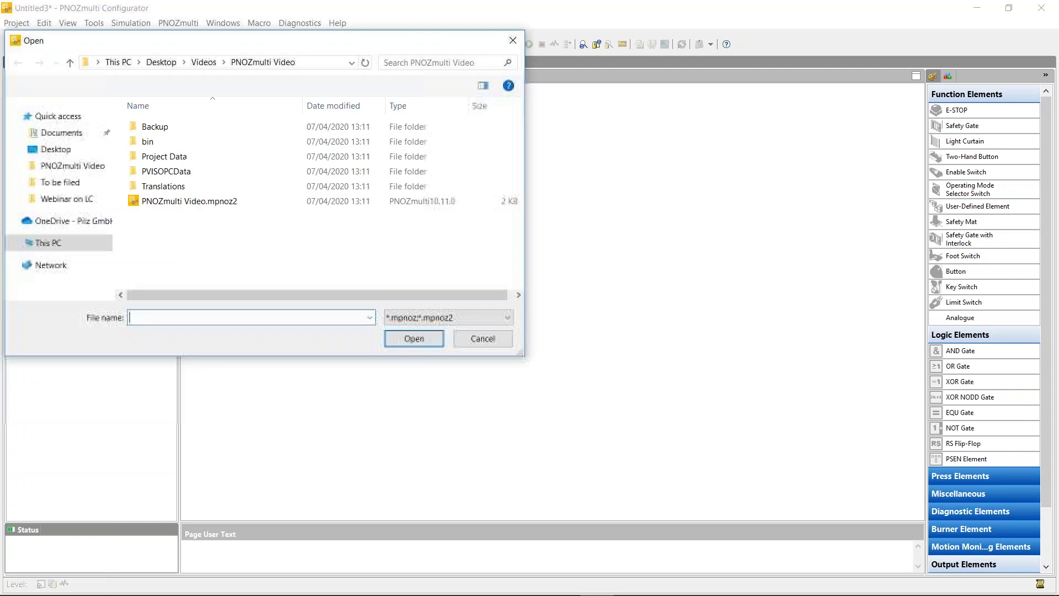
left_click(217, 202)
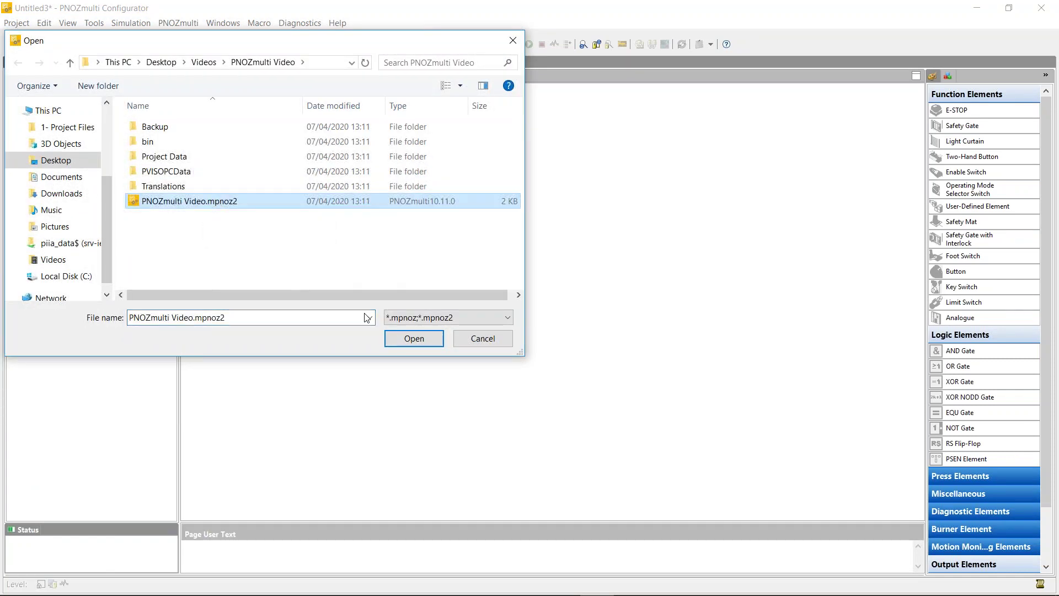
left_click(404, 343)
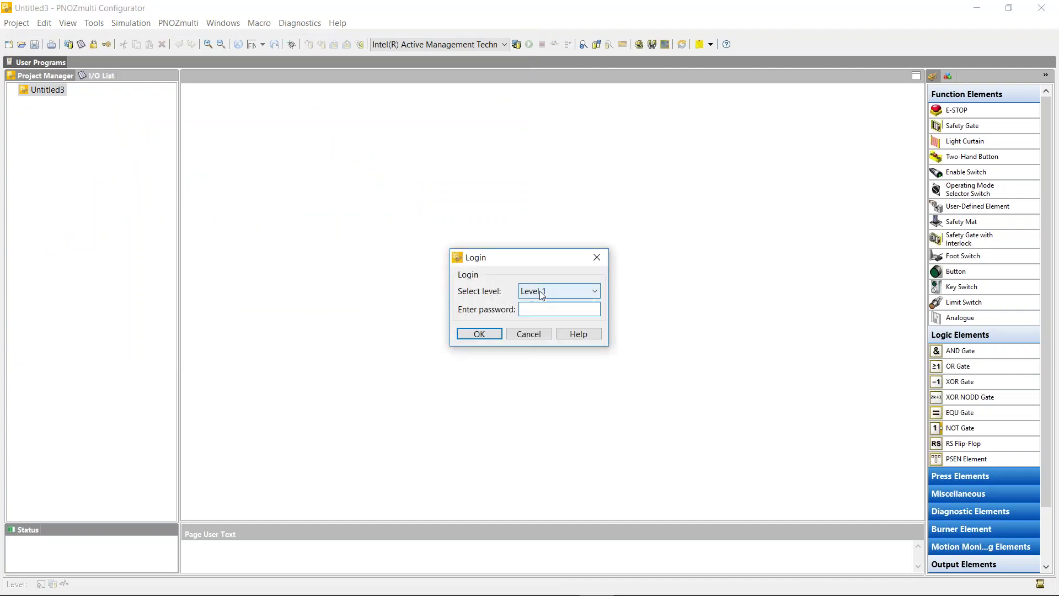
Step: Log in at Level 1 with the password in the Login dialog
left_click(542, 296)
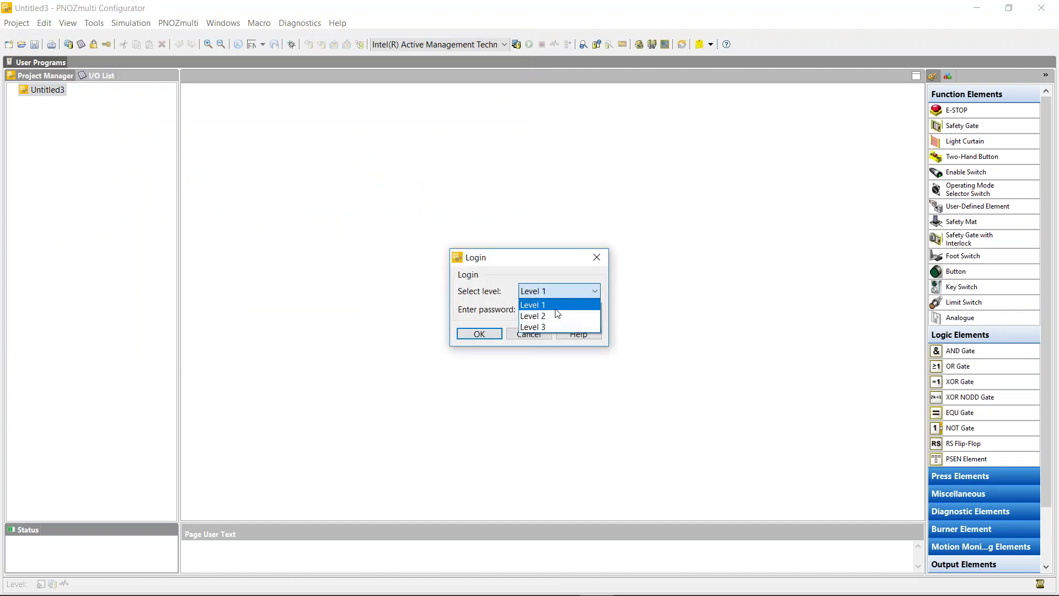
left_click(559, 307)
left_click(554, 311)
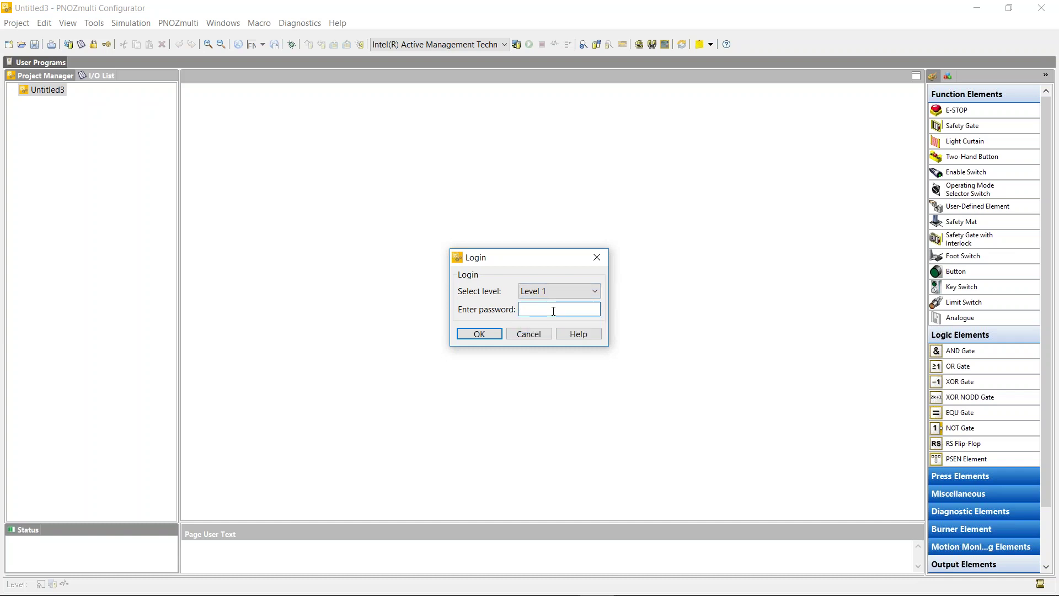
left_click(494, 335)
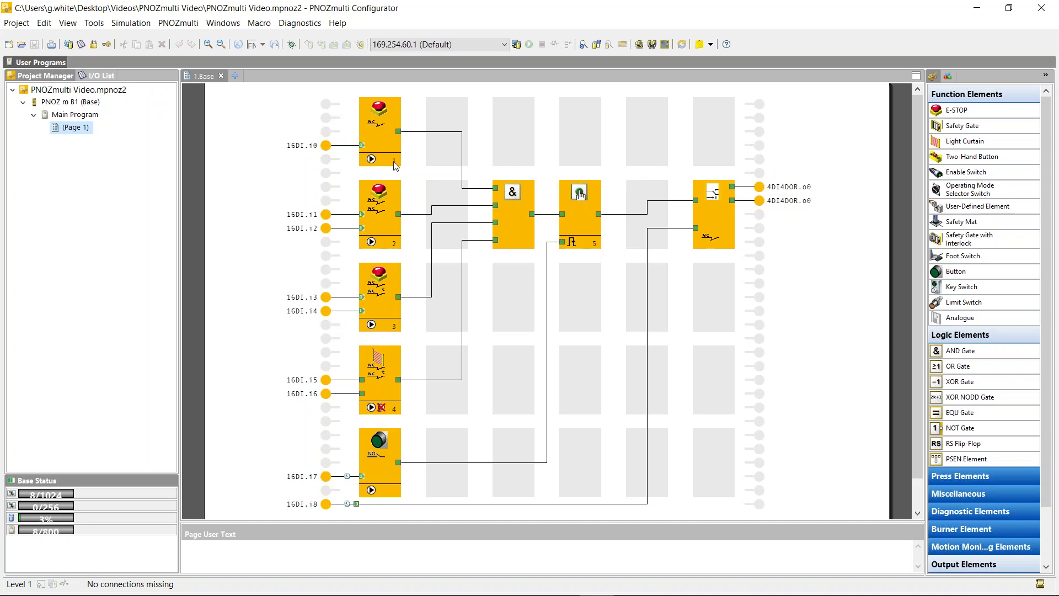
Step: Place source connection point 1 and wire the first E-stop's output to it
scroll(965, 504, "down", 2)
left_click(965, 500)
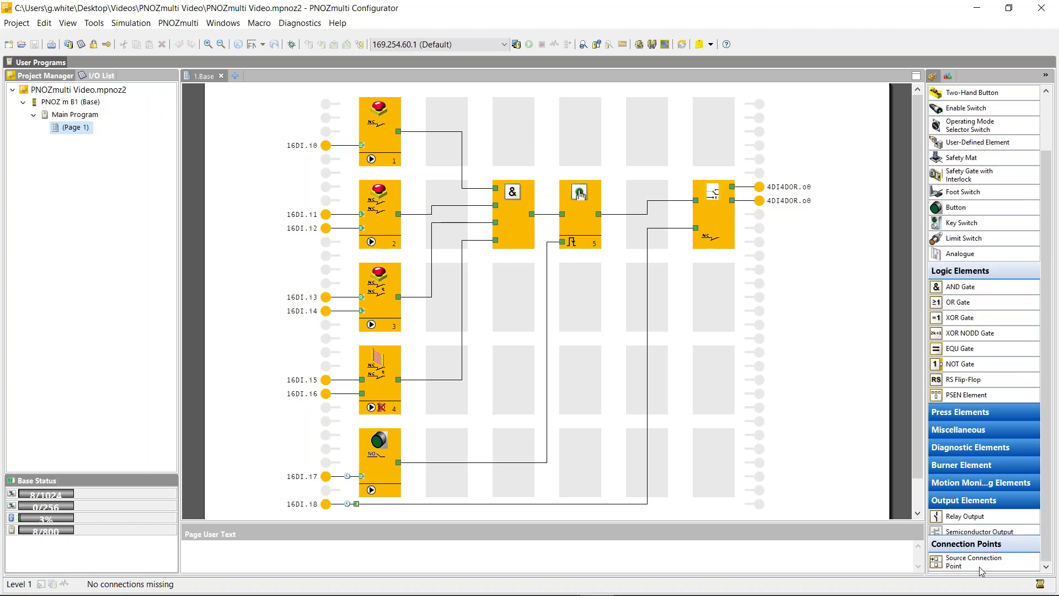
left_click_drag(969, 543, 500, 126)
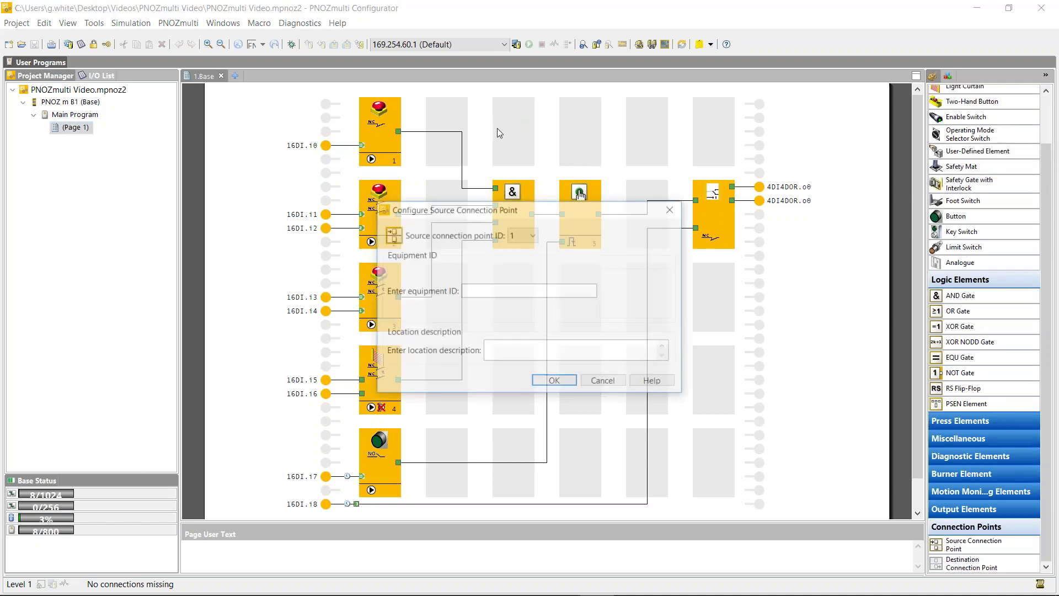
left_click(551, 382)
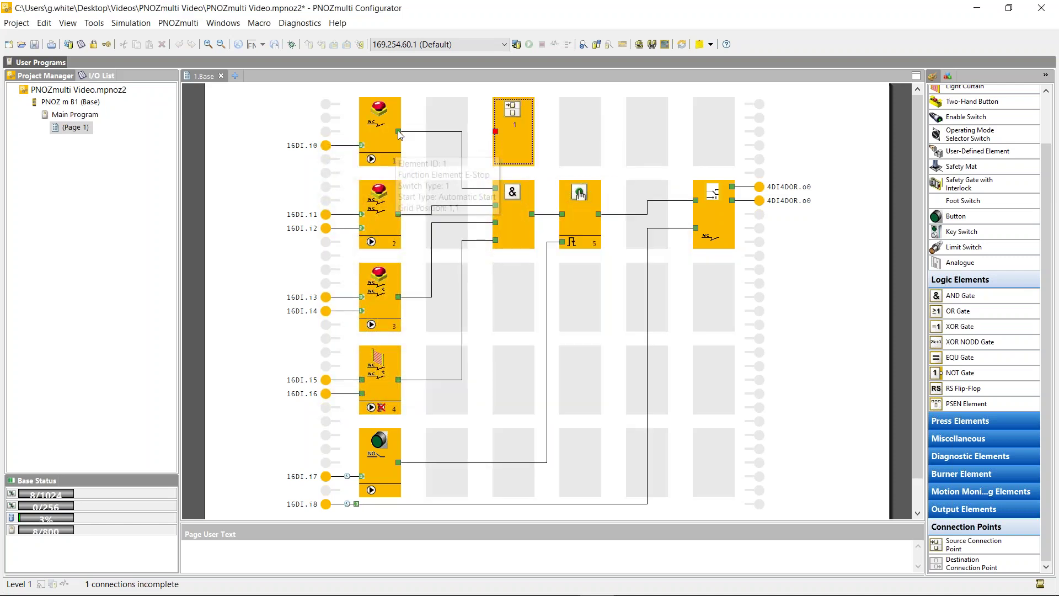
left_click_drag(399, 131, 496, 132)
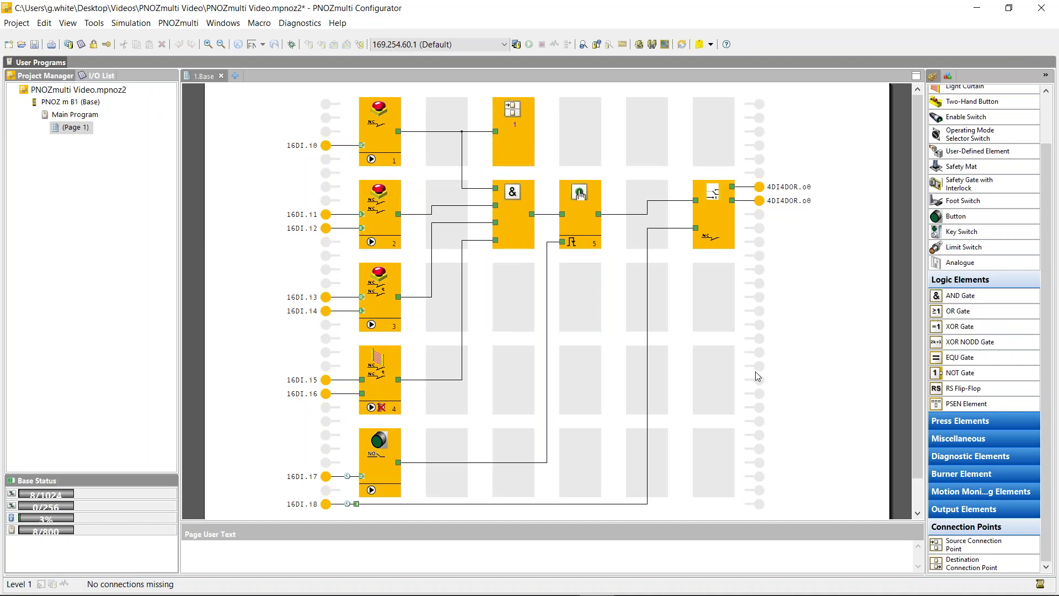
Step: Place a destination connection point linked to Connection Point 1
left_click_drag(963, 569, 582, 132)
left_click(566, 237)
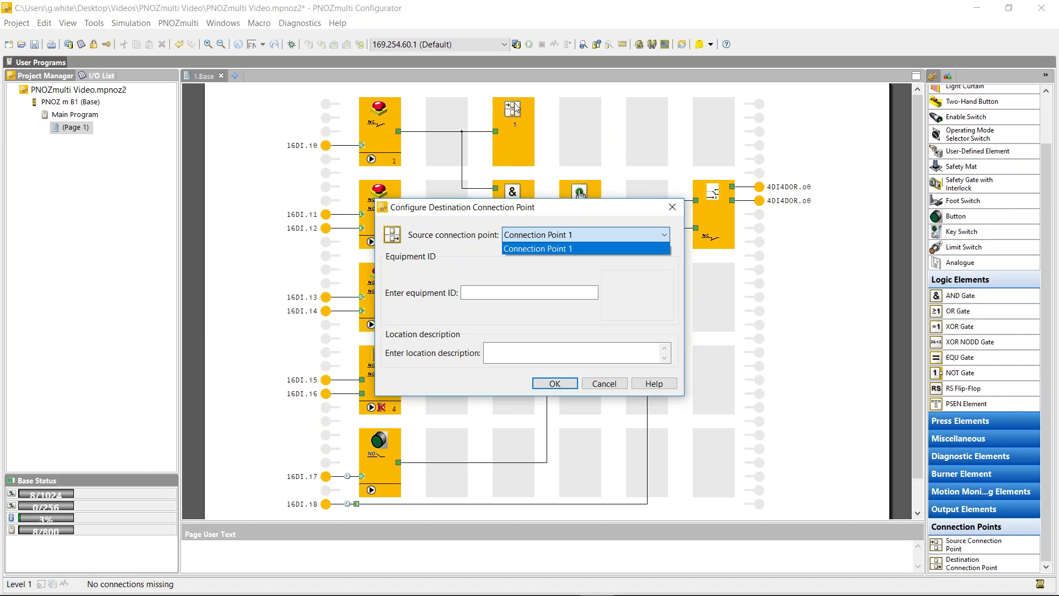
left_click(567, 386)
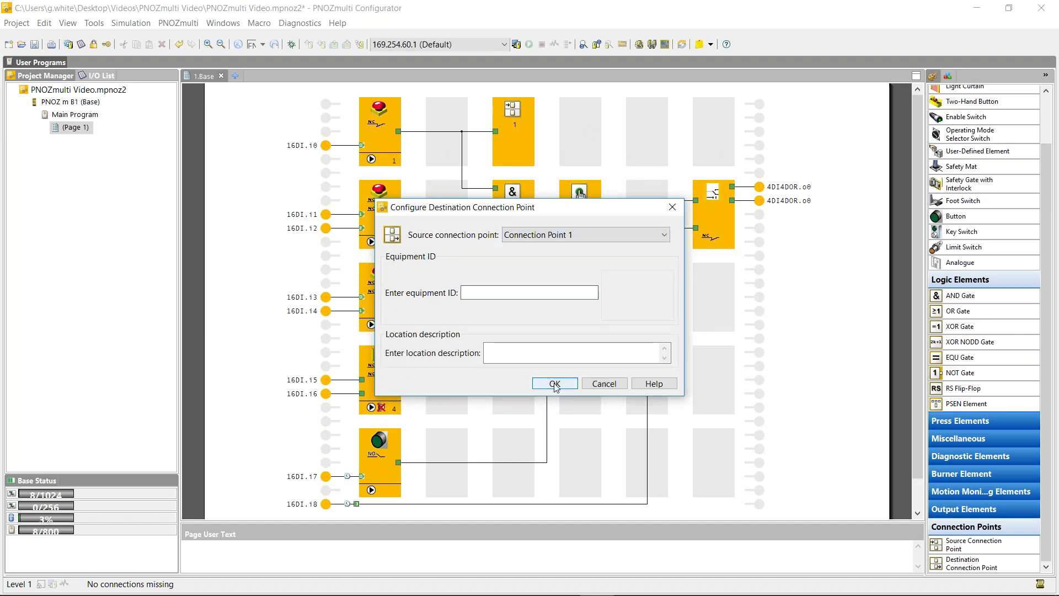
left_click(555, 384)
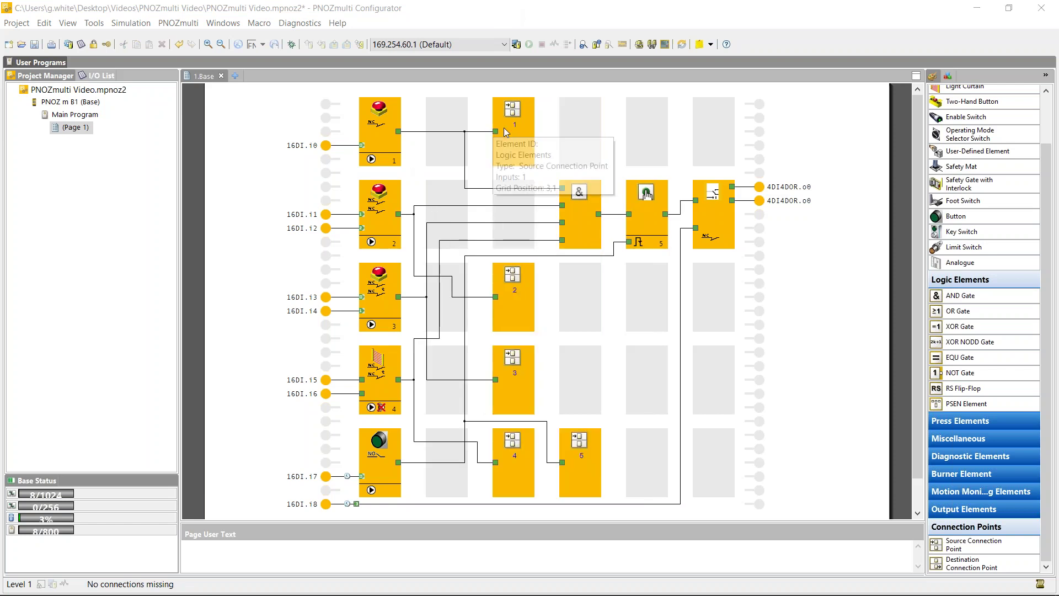
Step: Inspect the reset button's wiring
left_click(380, 461)
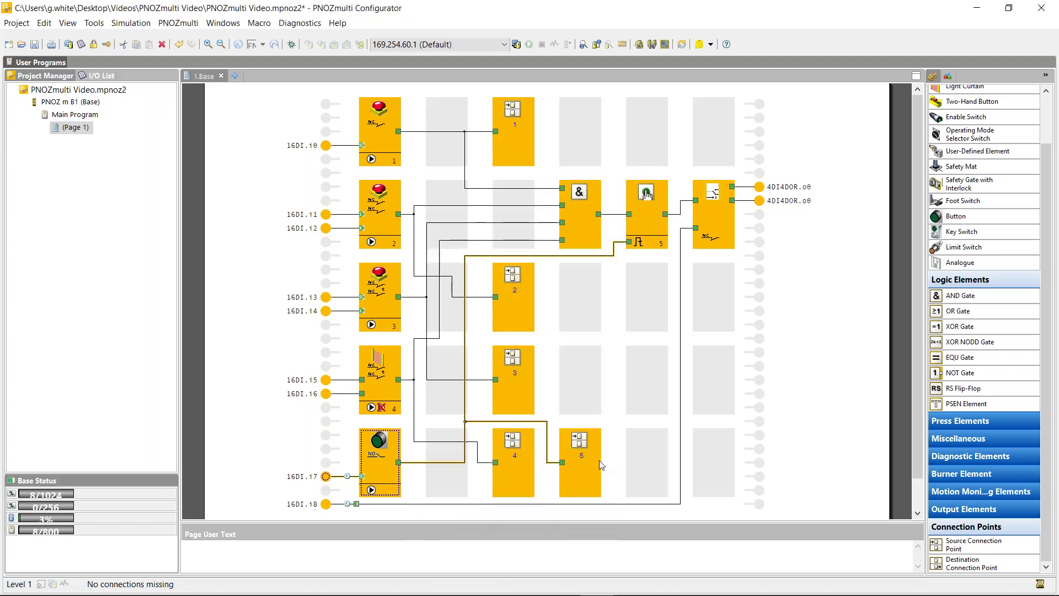
Step: Set the first E-stop element's equipment ID to E-stop 1
double_click(389, 142)
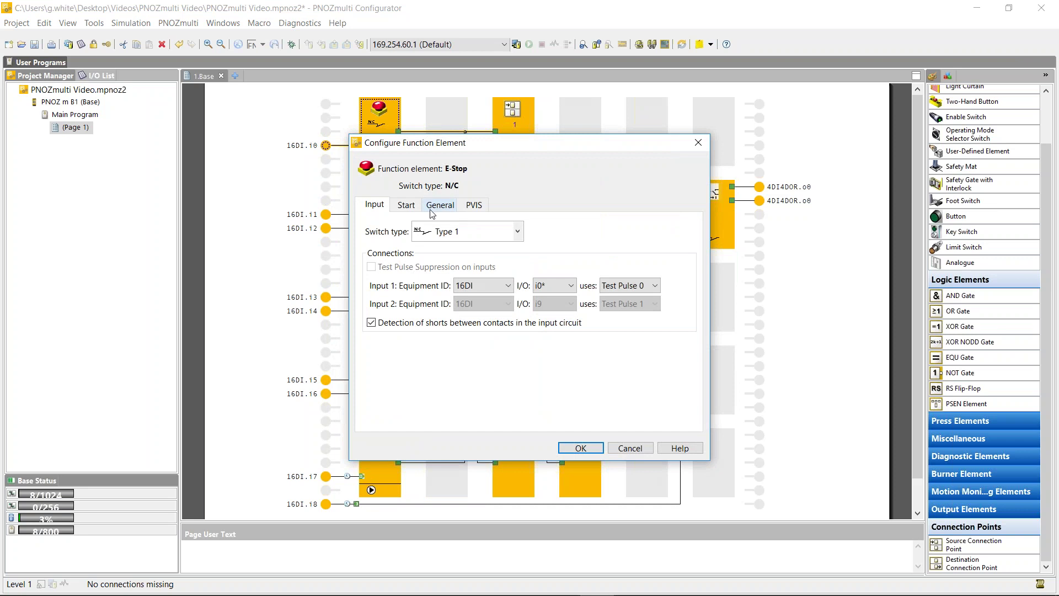
left_click(435, 207)
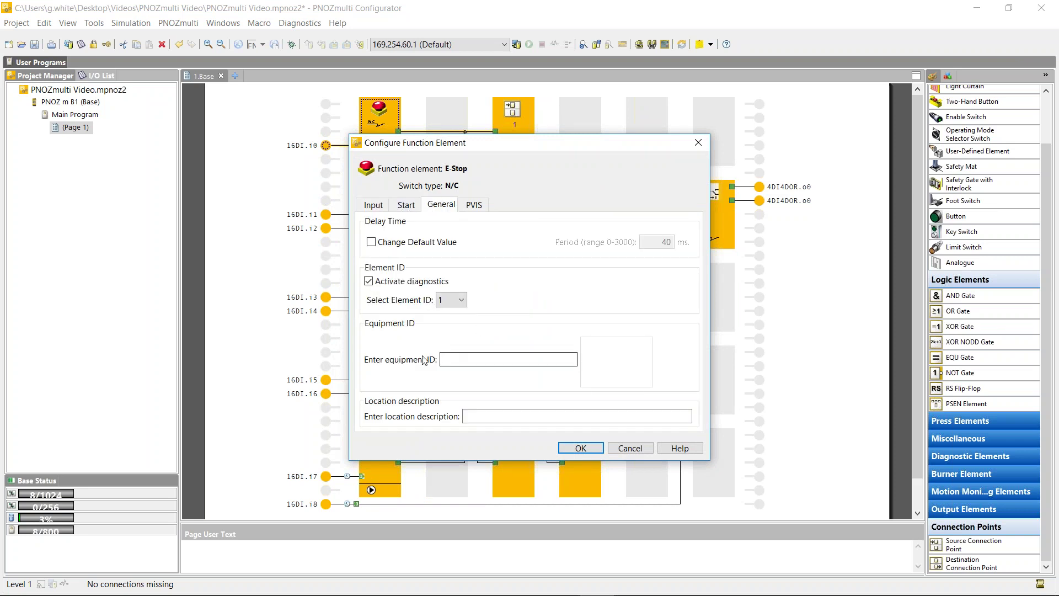
left_click(458, 359)
type("E-stop 1")
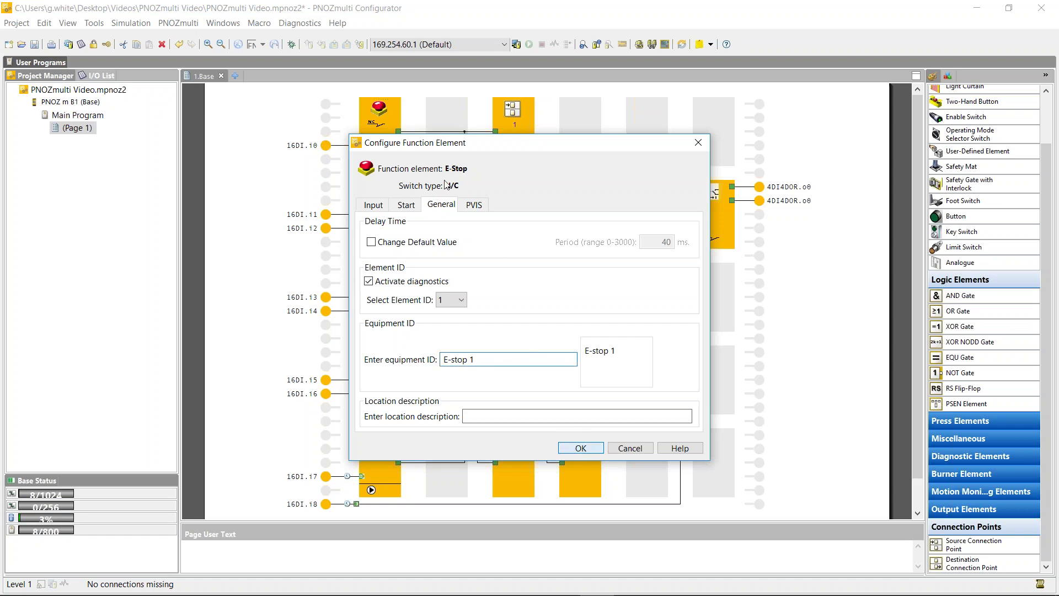
key("Return")
Step: Give source connection point 1 the equipment ID E-stop 1
mouse_move(378, 137)
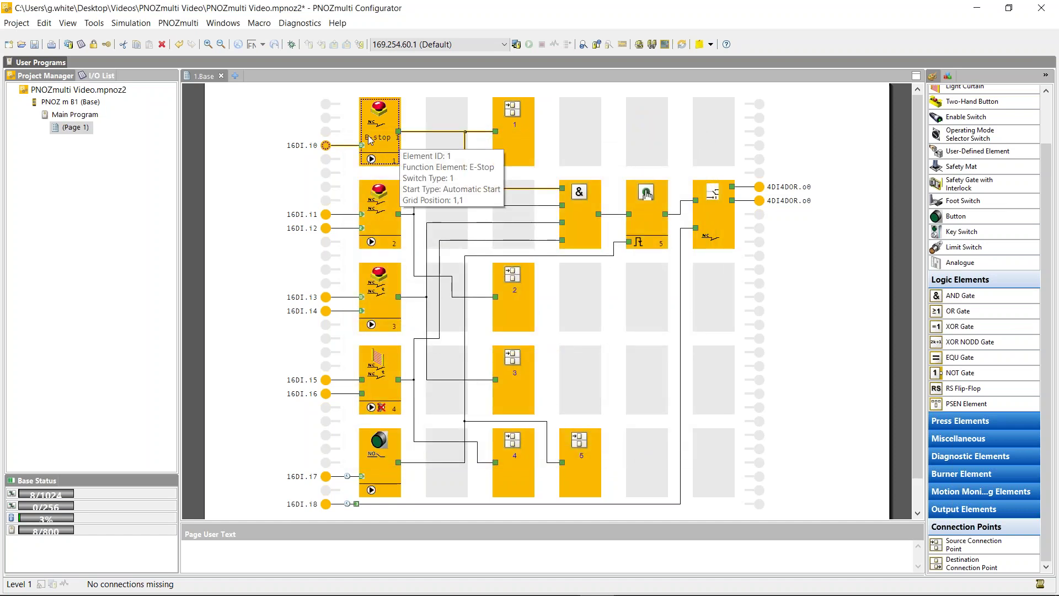
double_click(519, 131)
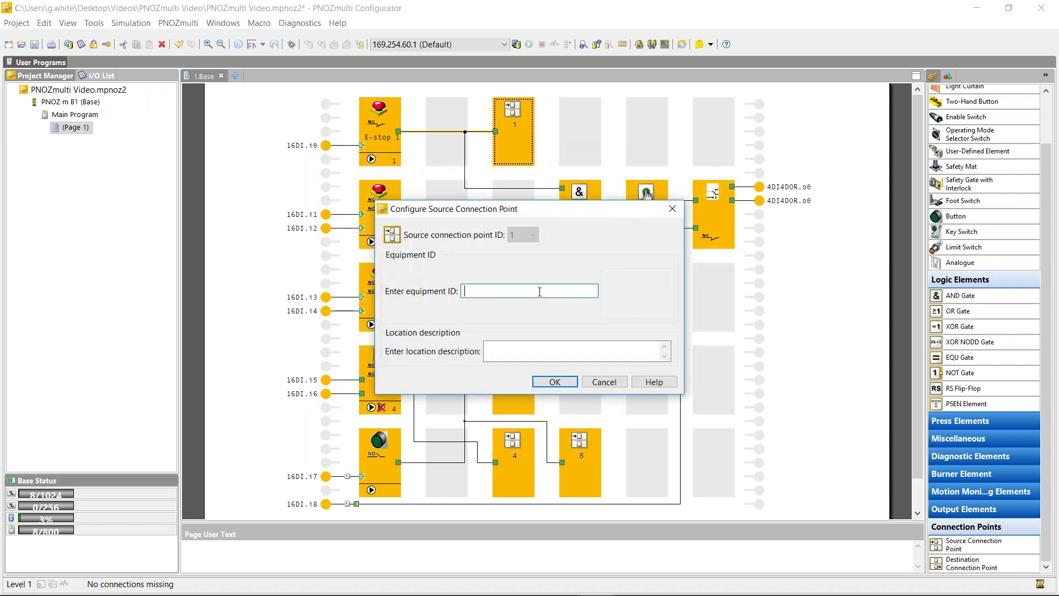
type("E-stop 1")
left_click(554, 381)
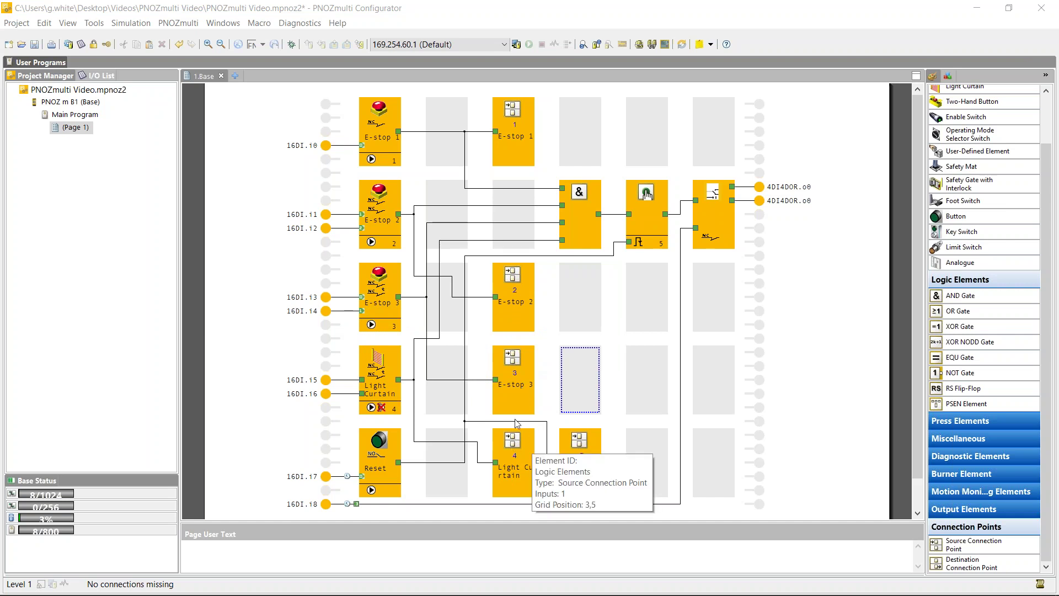
Step: Add a second page to the main program and open it
right_click(68, 149)
left_click(87, 155)
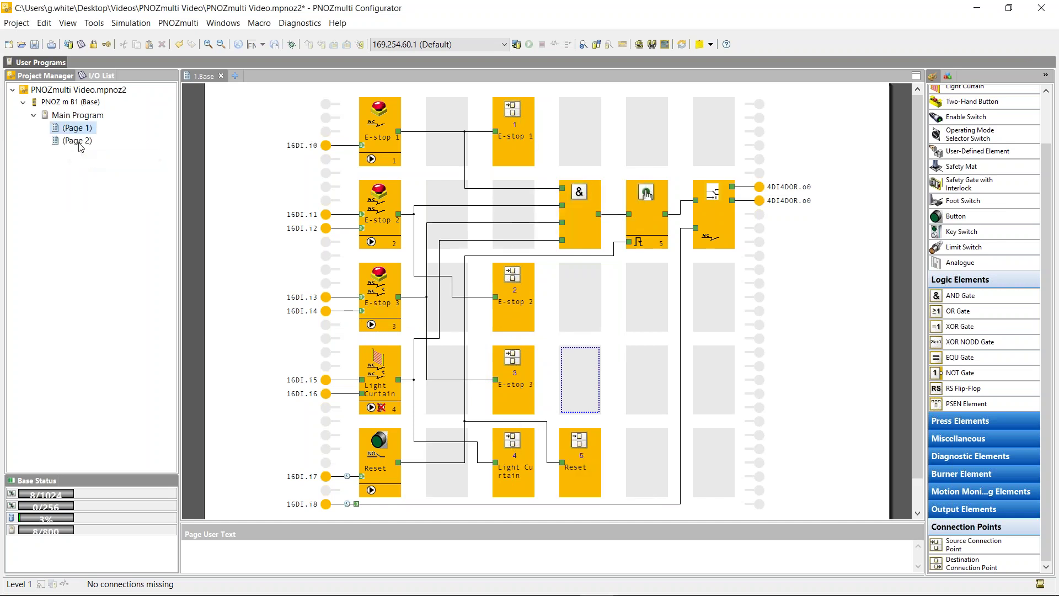
double_click(77, 141)
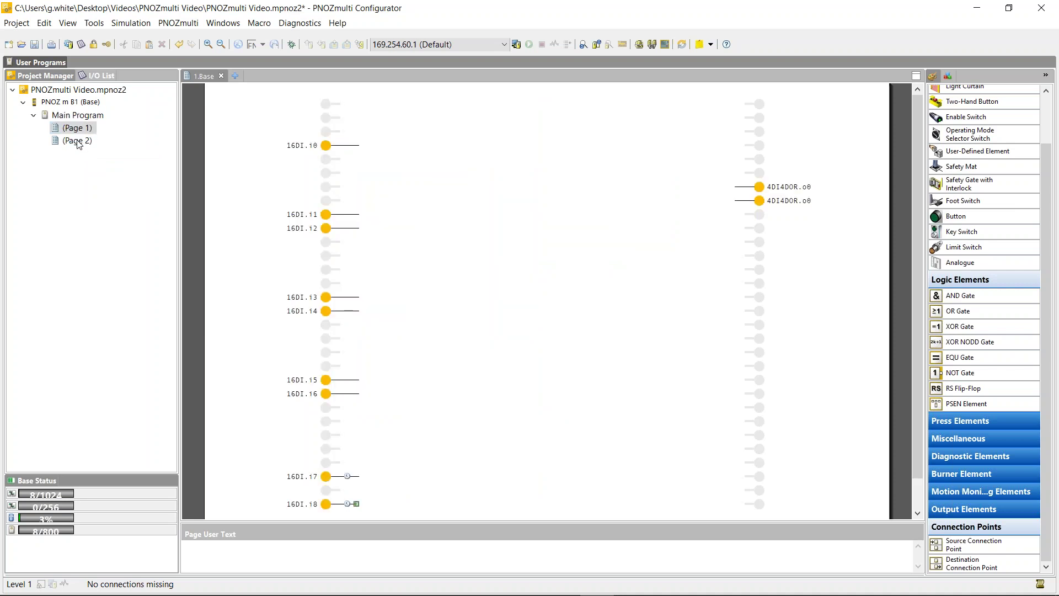
double_click(78, 141)
Step: Rename Page 2 to HMI
right_click(79, 142)
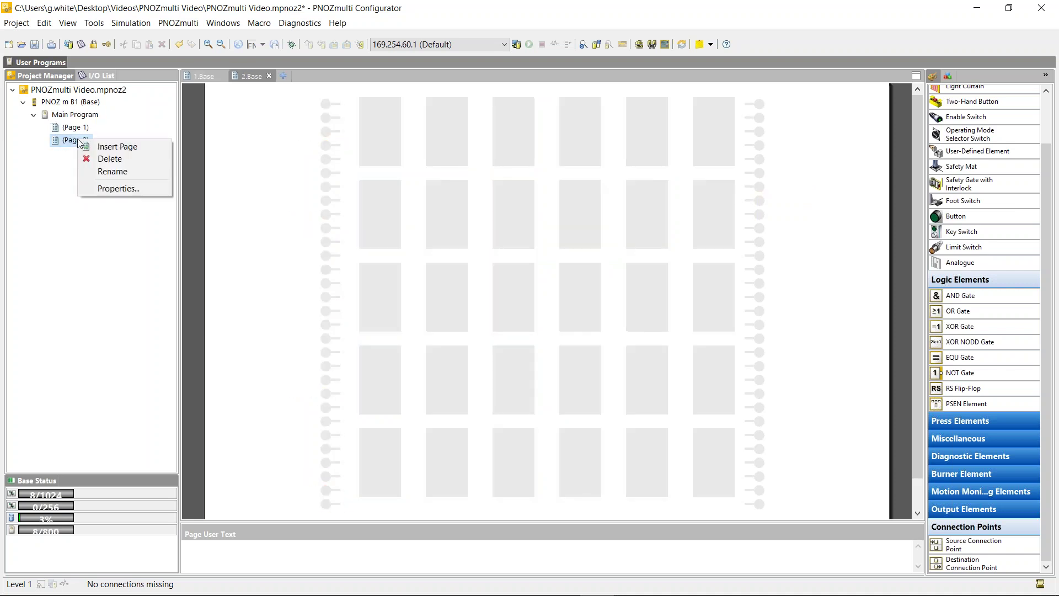
left_click(104, 176)
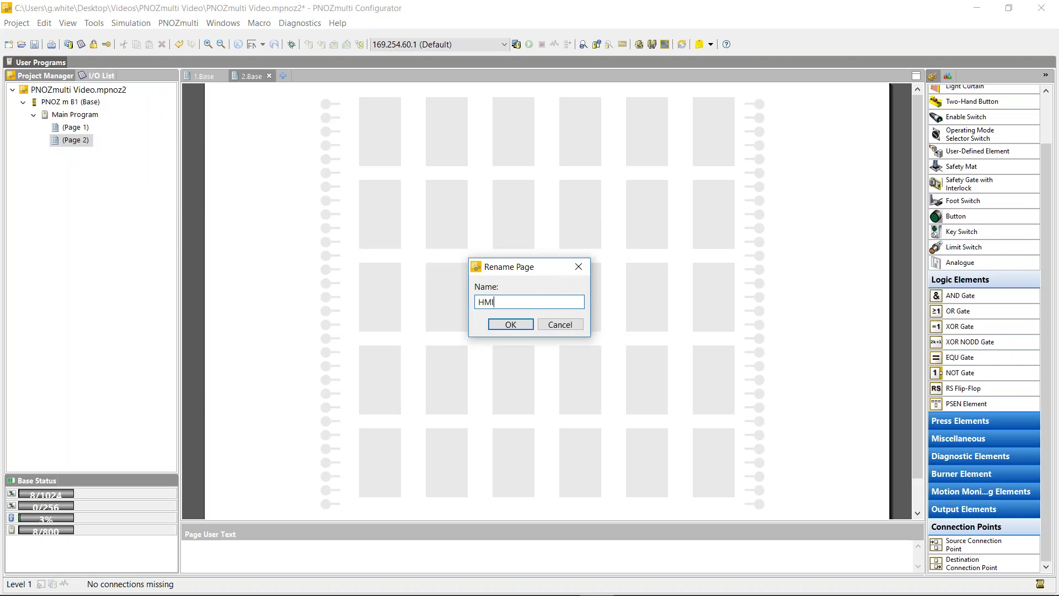
left_click(520, 328)
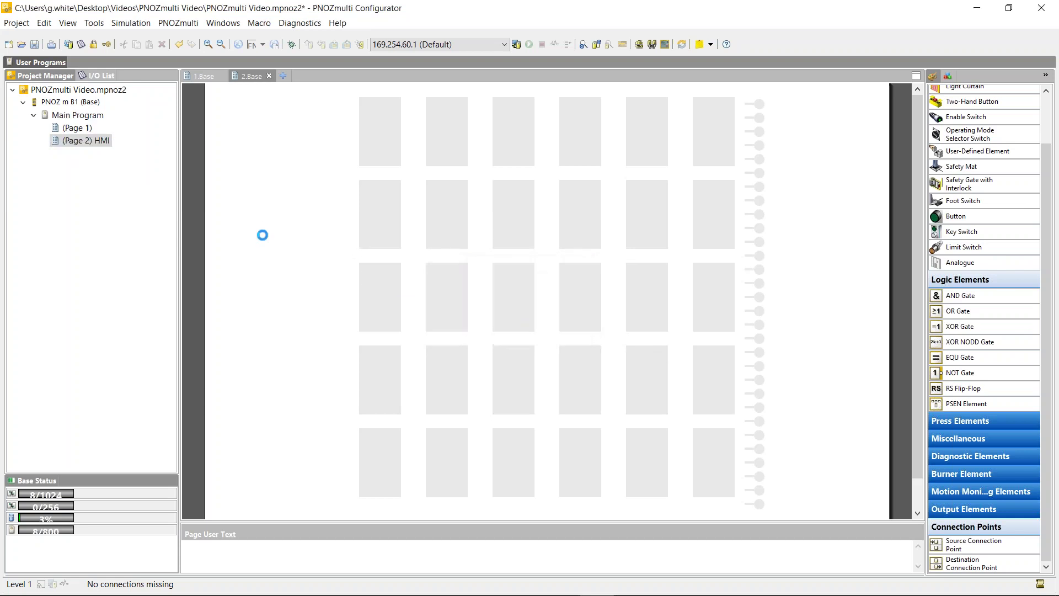
Step: Select Page 1 and begin renaming it
left_click(75, 128)
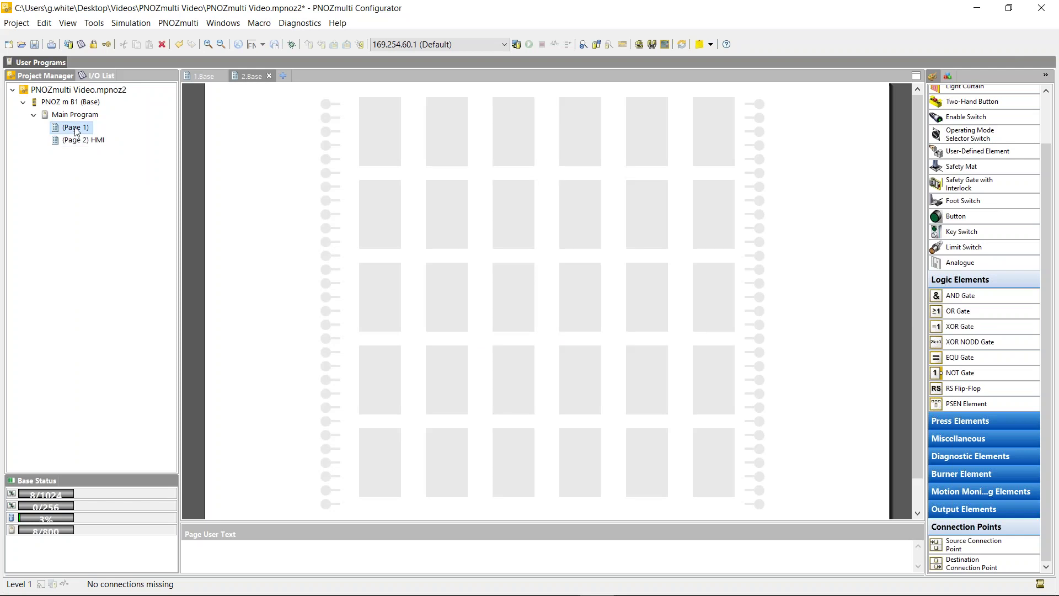
right_click(76, 129)
left_click(105, 160)
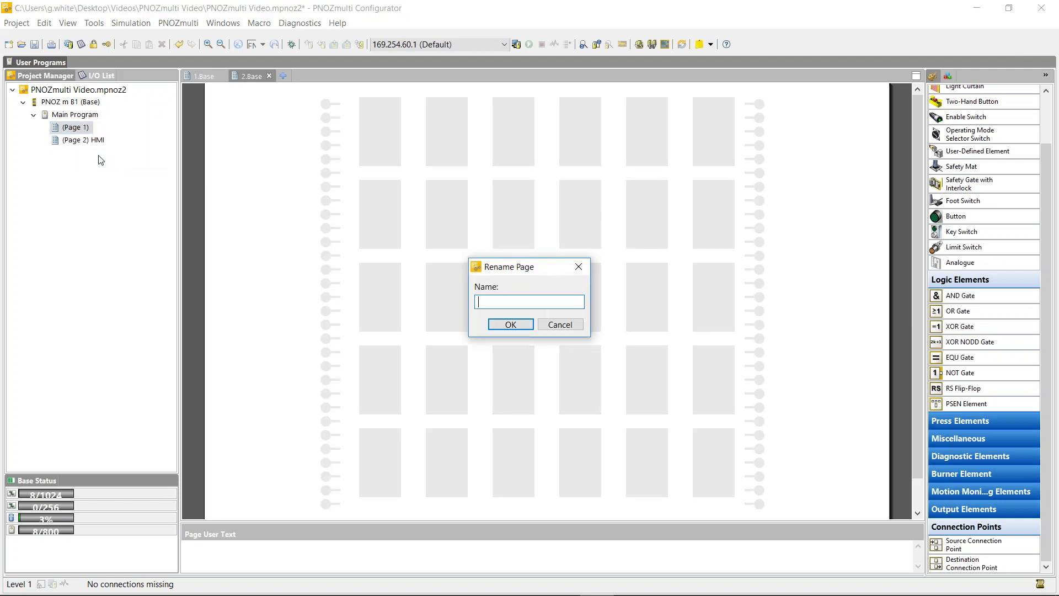
Step: Name Page 1 I/P, then add an HMI destination point linked to Connection Point 1 - E-stop 1
left_click(521, 328)
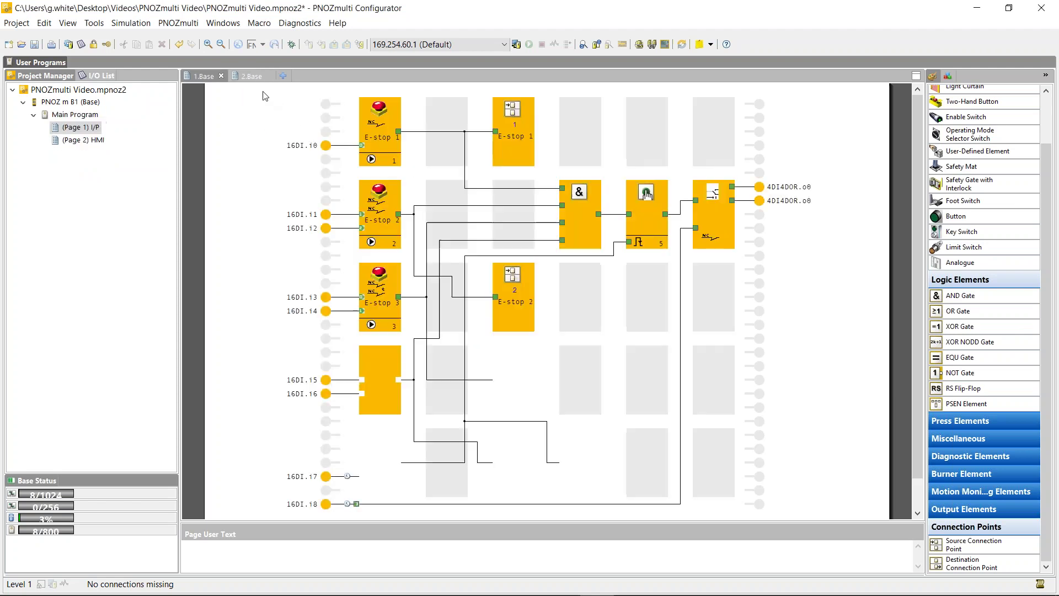
left_click(246, 78)
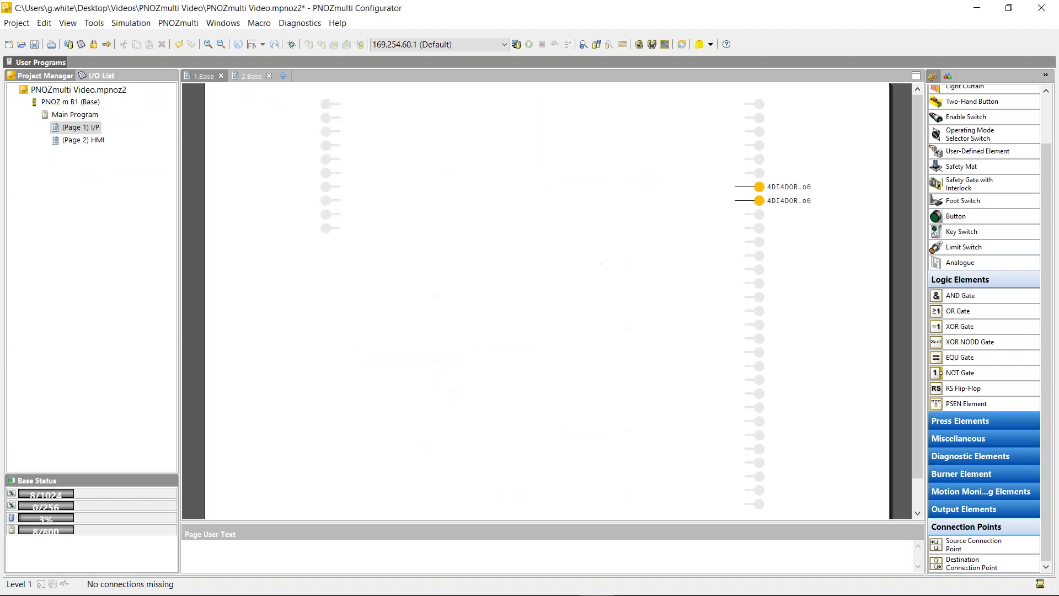
left_click_drag(969, 564, 377, 129)
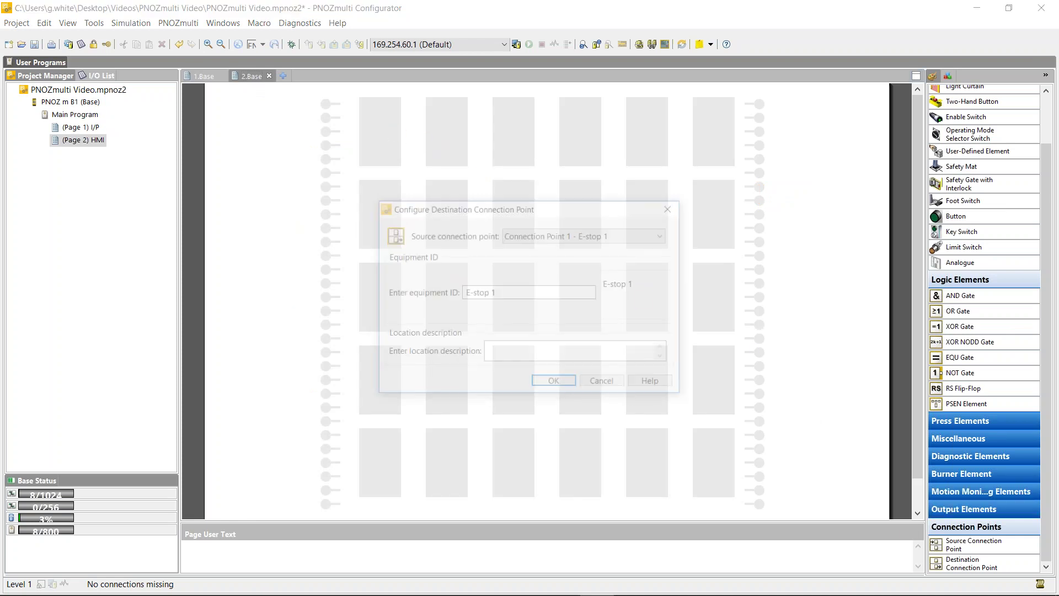
left_click(552, 235)
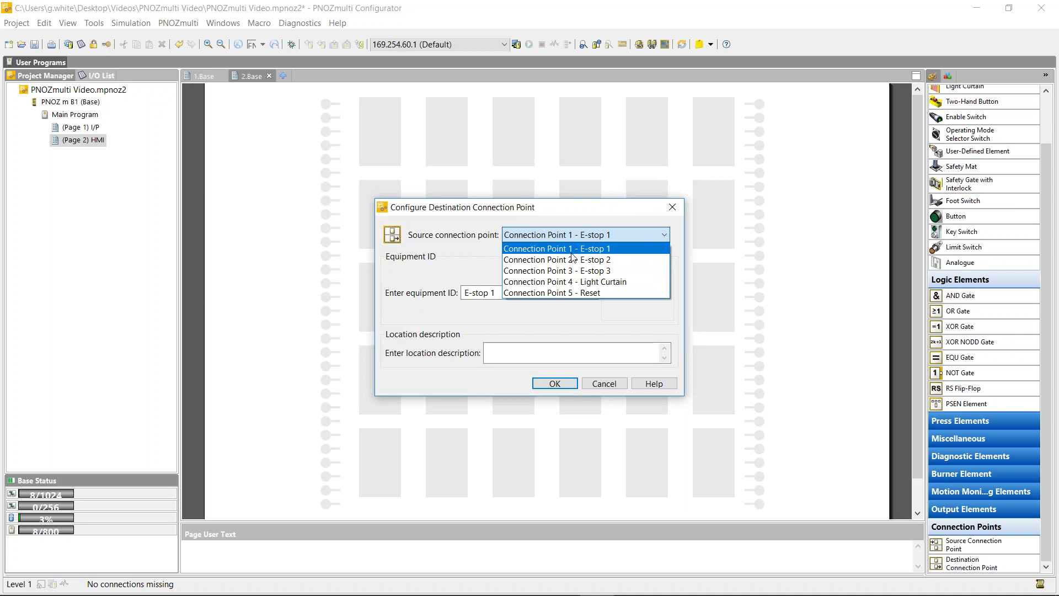
left_click(607, 249)
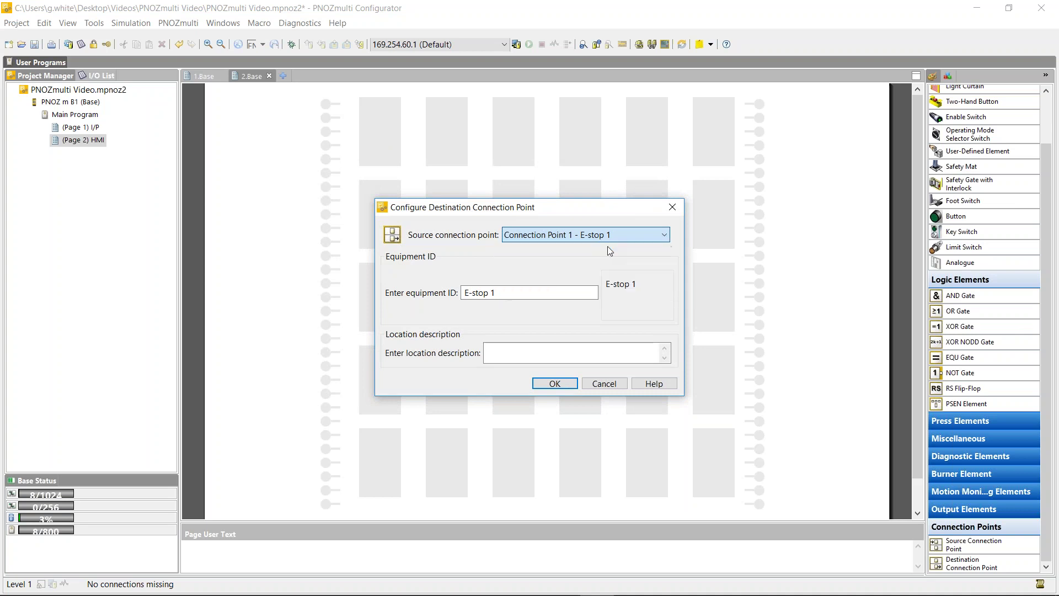
left_click(555, 384)
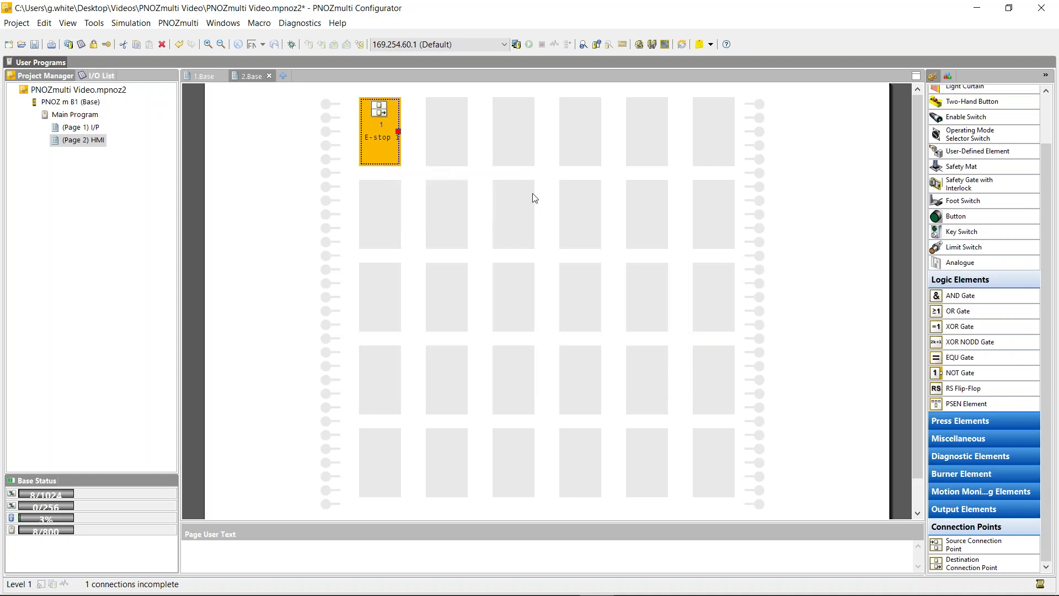
Step: Add a second HMI destination point linked to Connection Point 2 - E-stop 2
left_click_drag(968, 566, 385, 215)
left_click(585, 235)
left_click(596, 275)
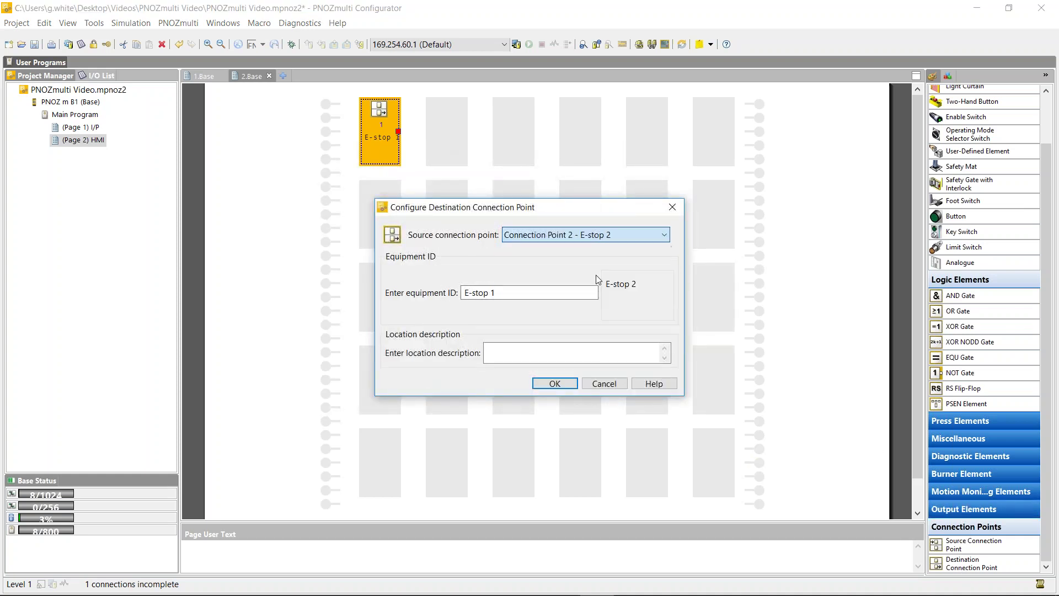
left_click(555, 384)
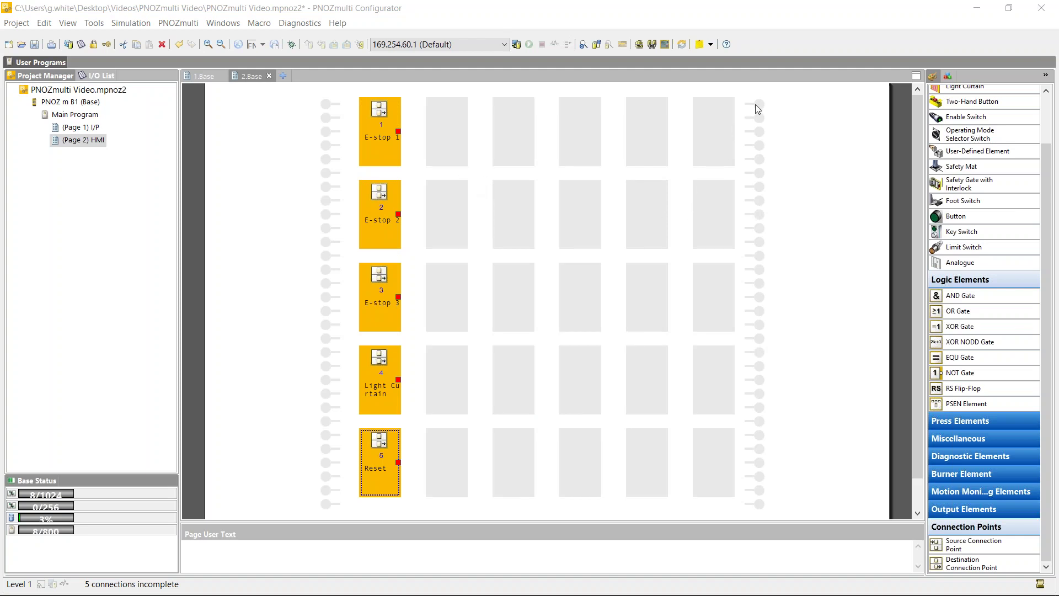
Step: Set the top-right output terminal to Virtual o0 and wire E-stop 1 to it
double_click(759, 131)
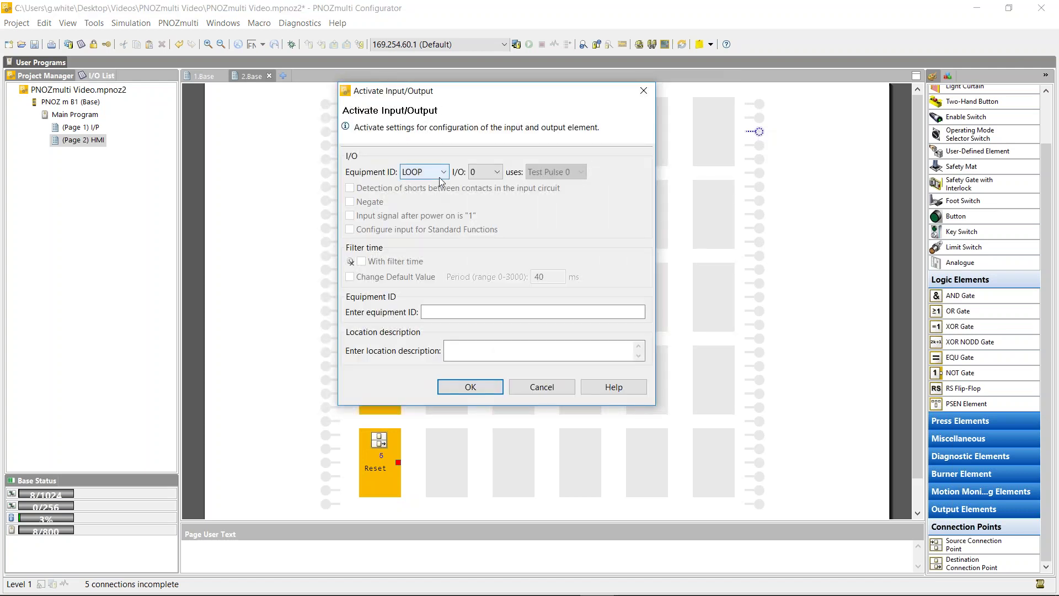
left_click(443, 172)
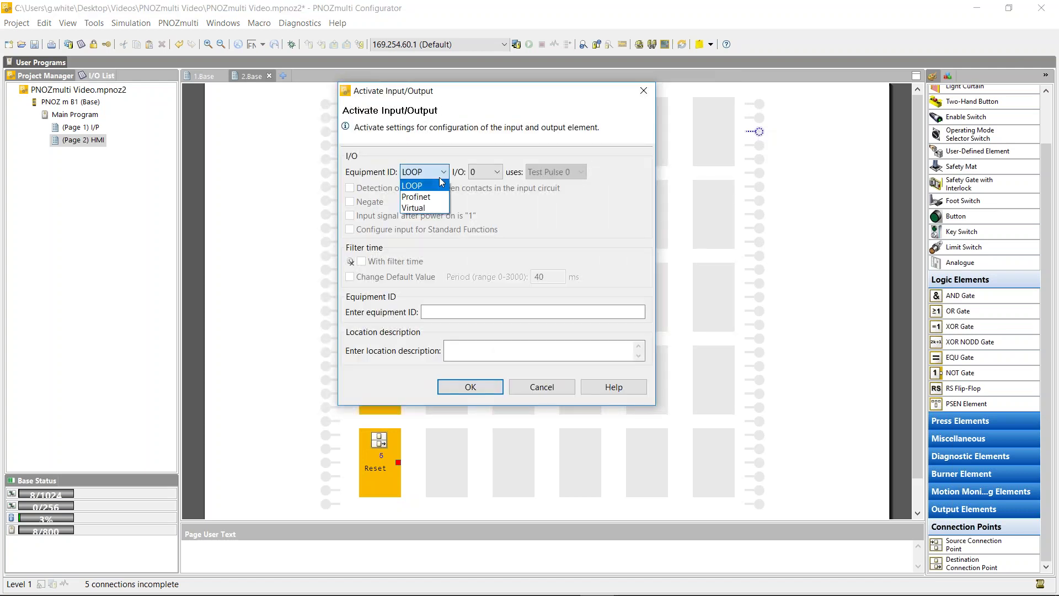
left_click(428, 208)
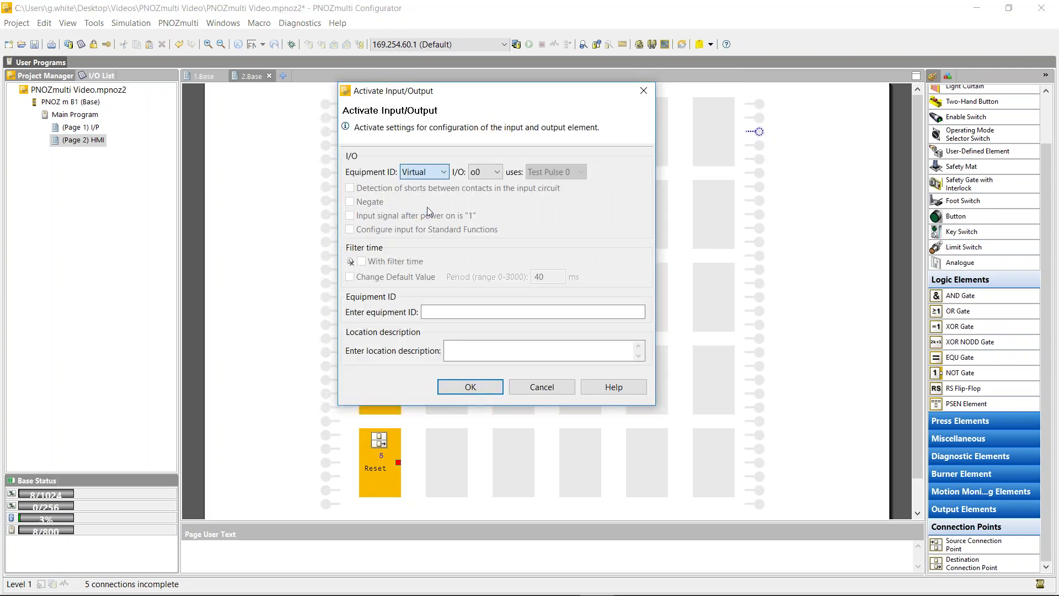
left_click(498, 173)
mouse_move(496, 200)
left_mouse_down()
mouse_move(498, 367)
mouse_move(497, 188)
left_mouse_up()
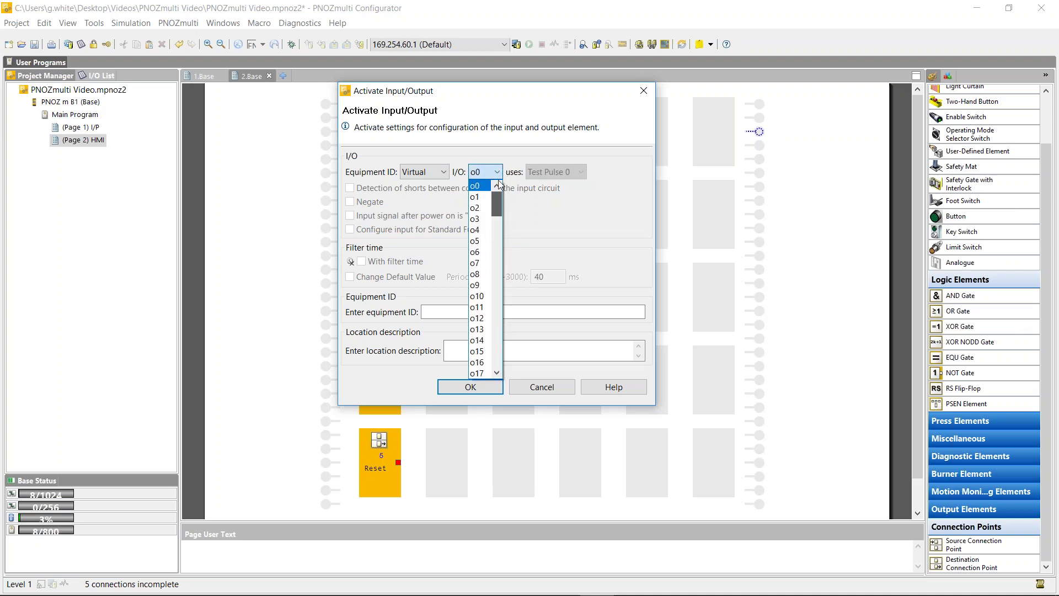
left_click(478, 186)
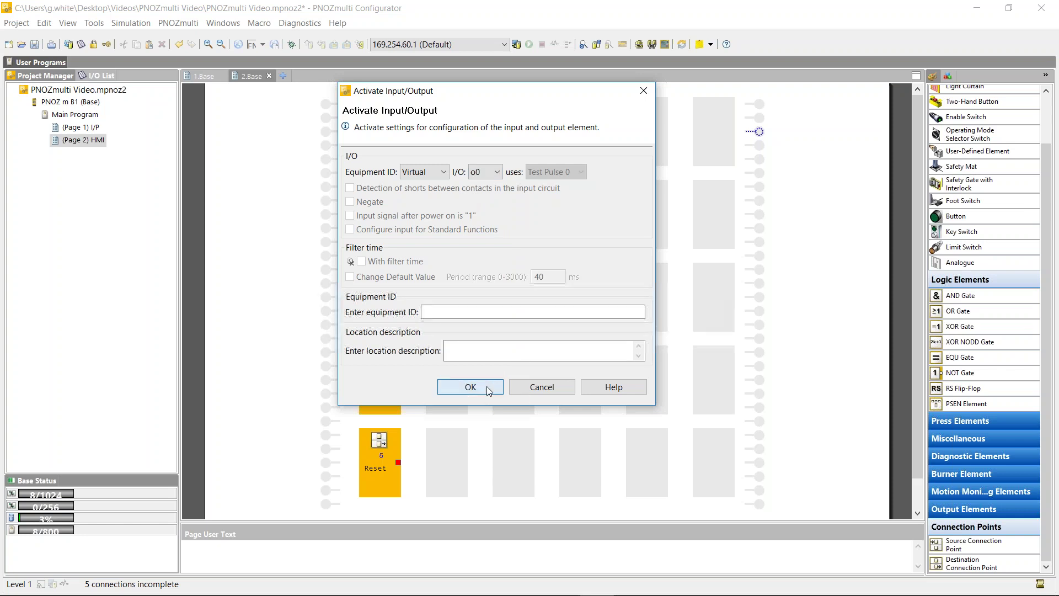
left_click(471, 387)
left_click(390, 134)
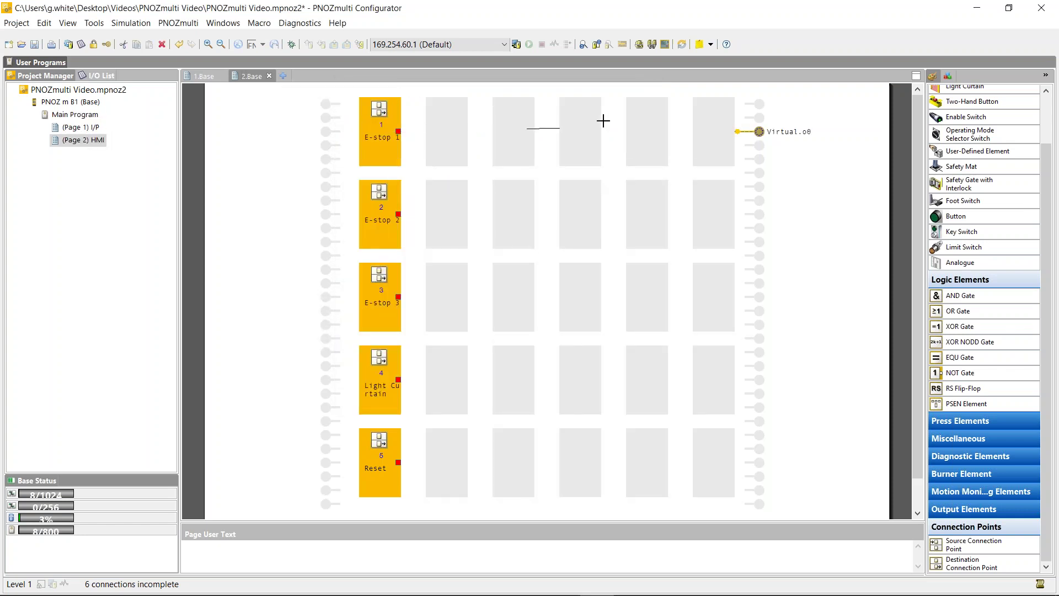
left_click(738, 131)
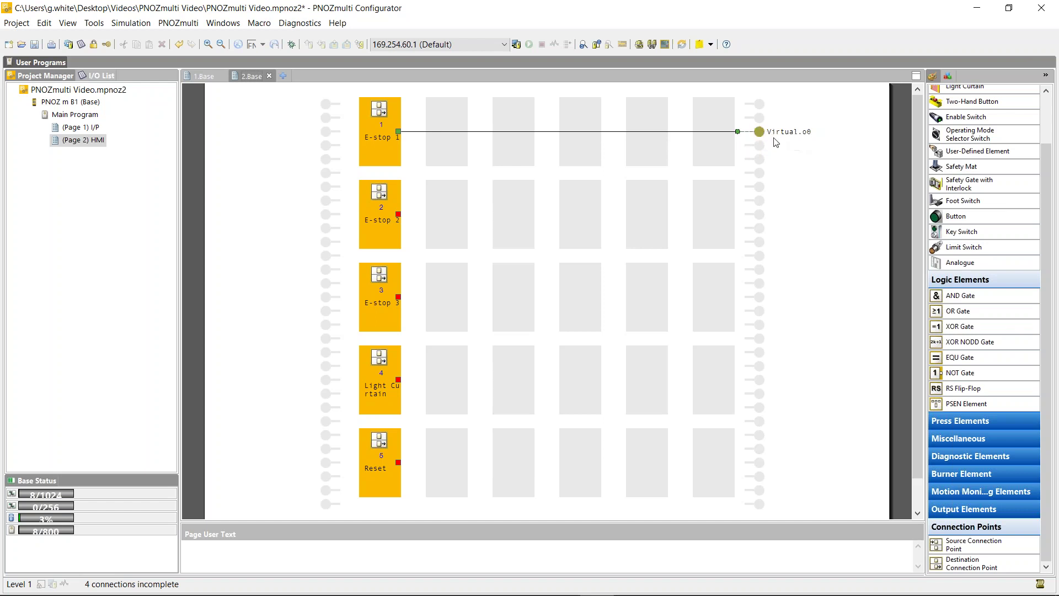
Step: Configure the next output terminal as Virtual.o1 and wire E-stop 2 to it
double_click(760, 215)
left_click(436, 172)
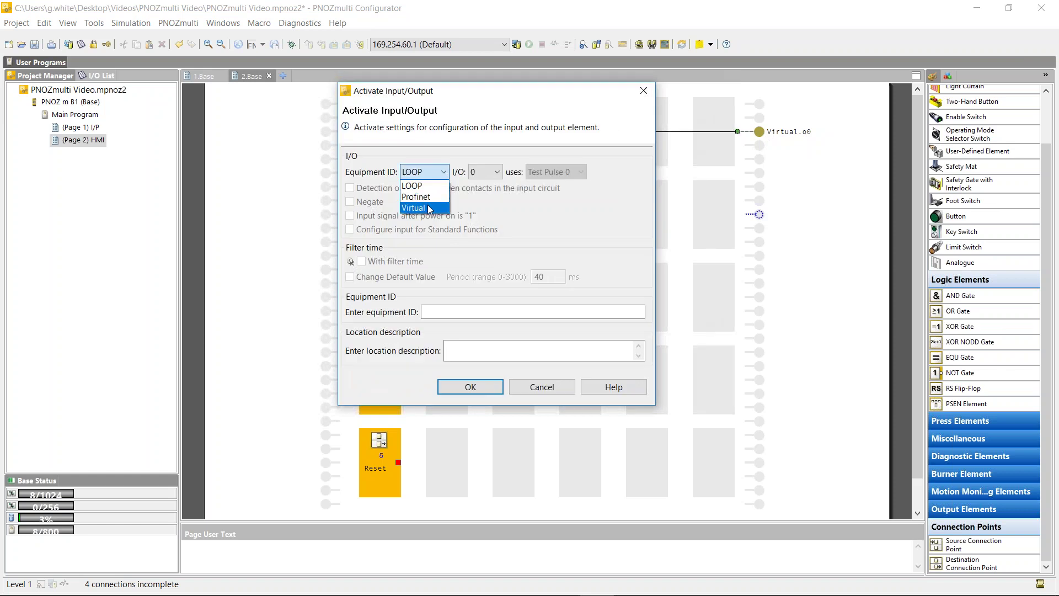
left_click(431, 209)
left_click(483, 173)
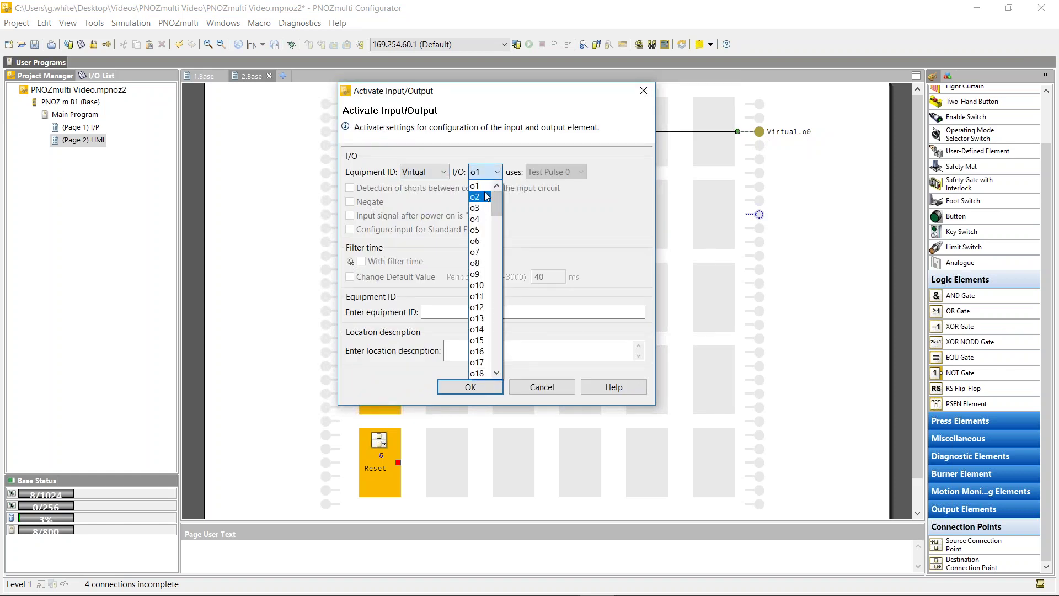
left_click(478, 186)
left_click(471, 386)
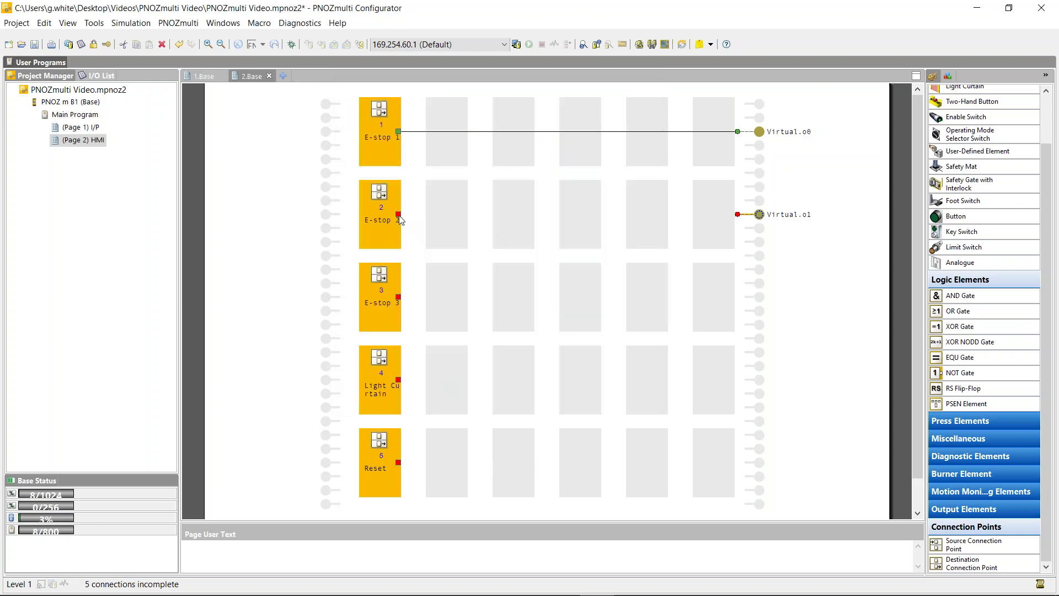
left_click_drag(399, 217, 738, 216)
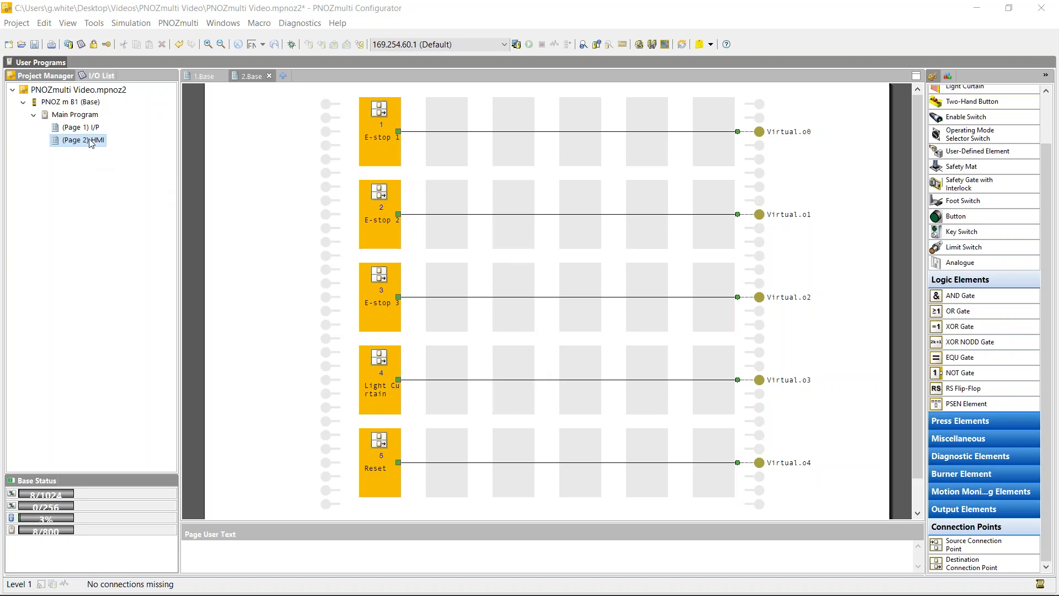
Step: Insert Page 3 after HMI and place a single-output relay output on it
right_click(76, 149)
left_click(86, 159)
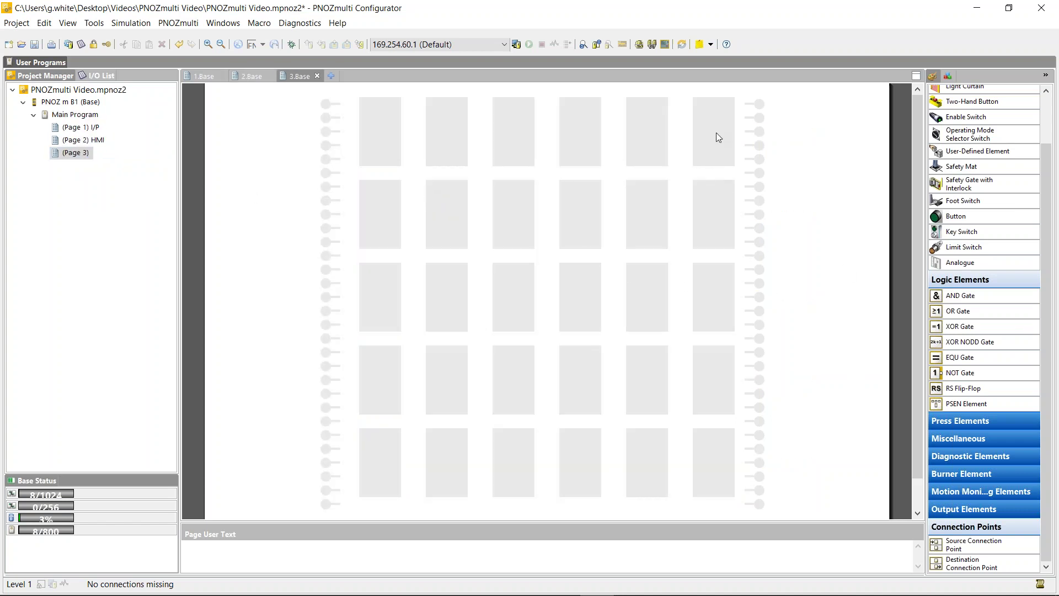
left_click(969, 510)
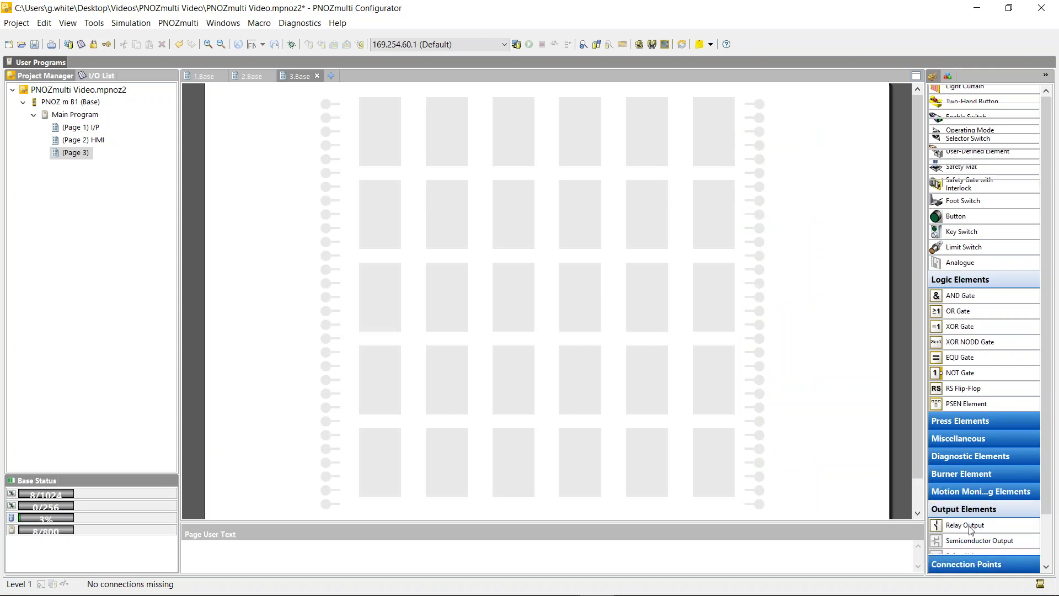
left_click_drag(971, 527, 710, 122)
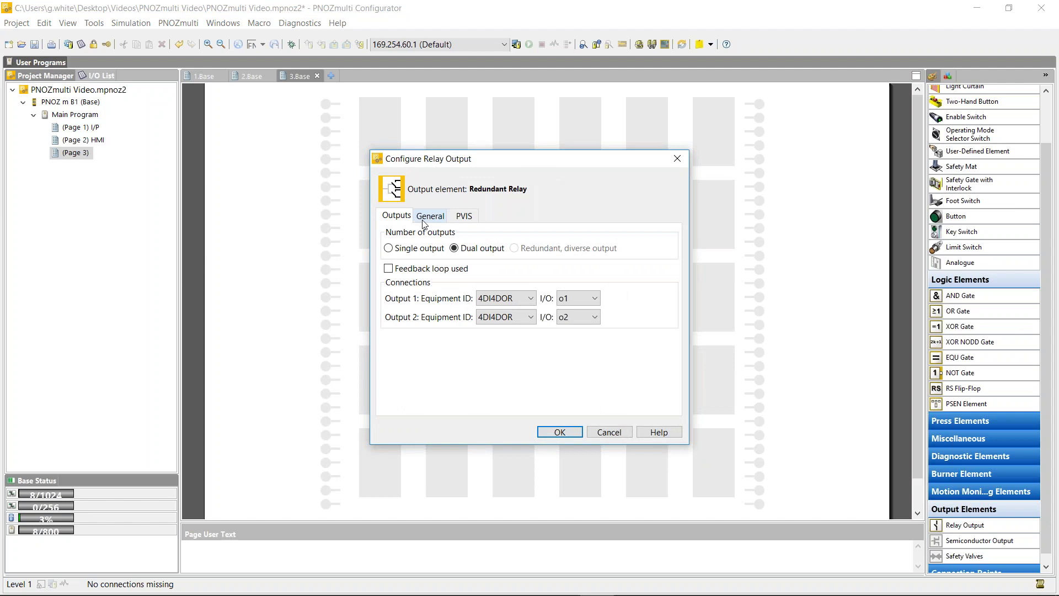
left_click(398, 249)
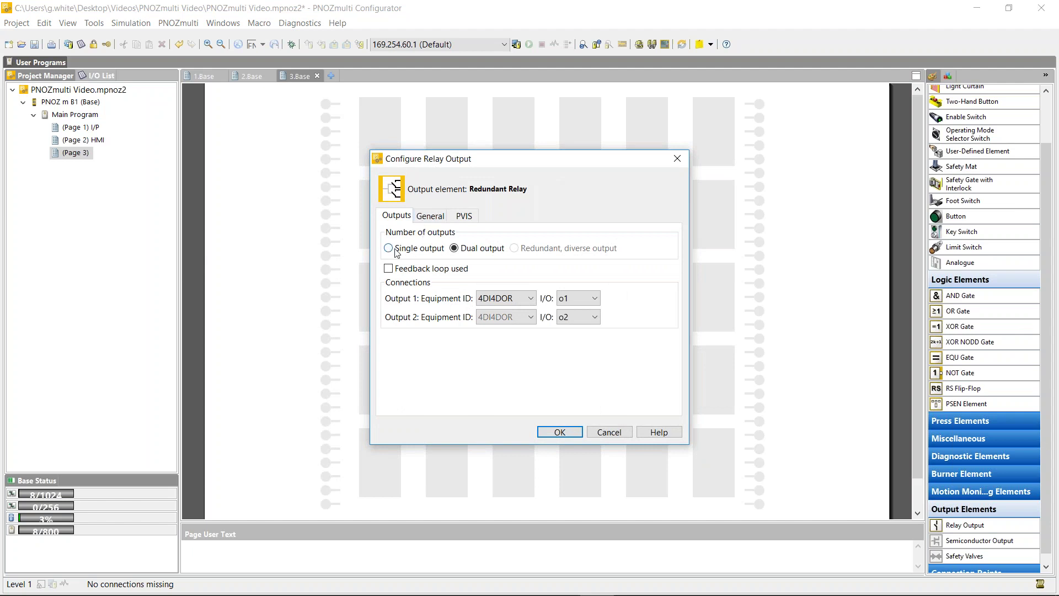
left_click(568, 432)
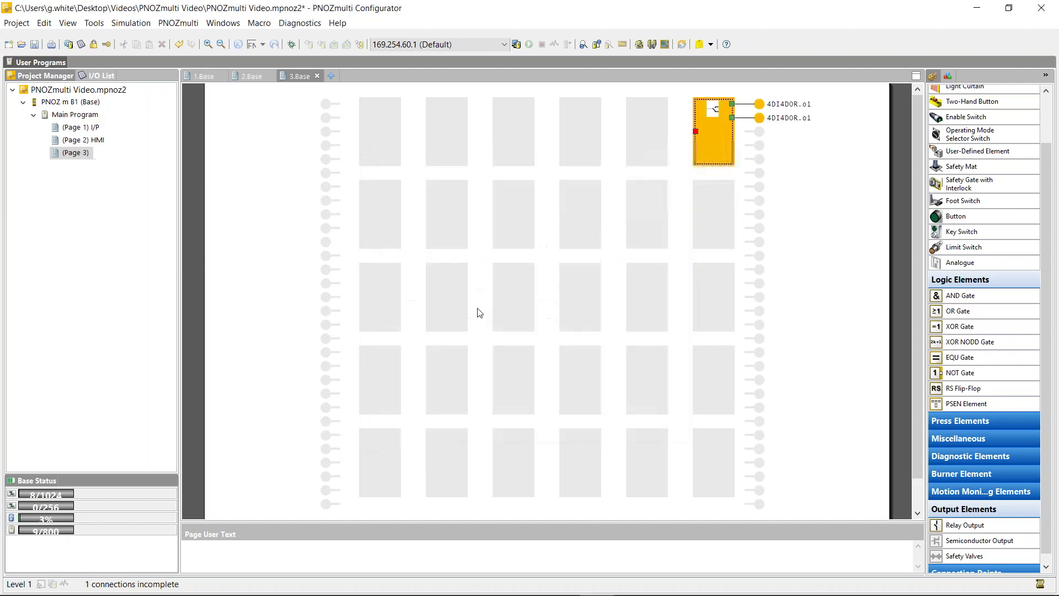
Step: Assign the first input terminal on Page 3 to Virtual input i0 and drag it toward the relay
double_click(326, 131)
left_click(425, 171)
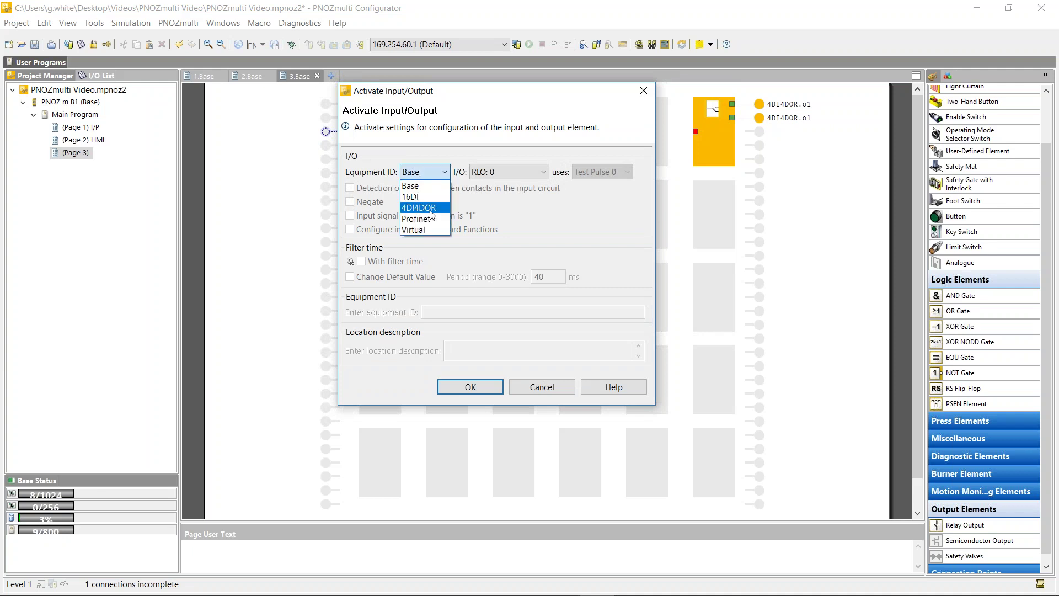
left_click(414, 229)
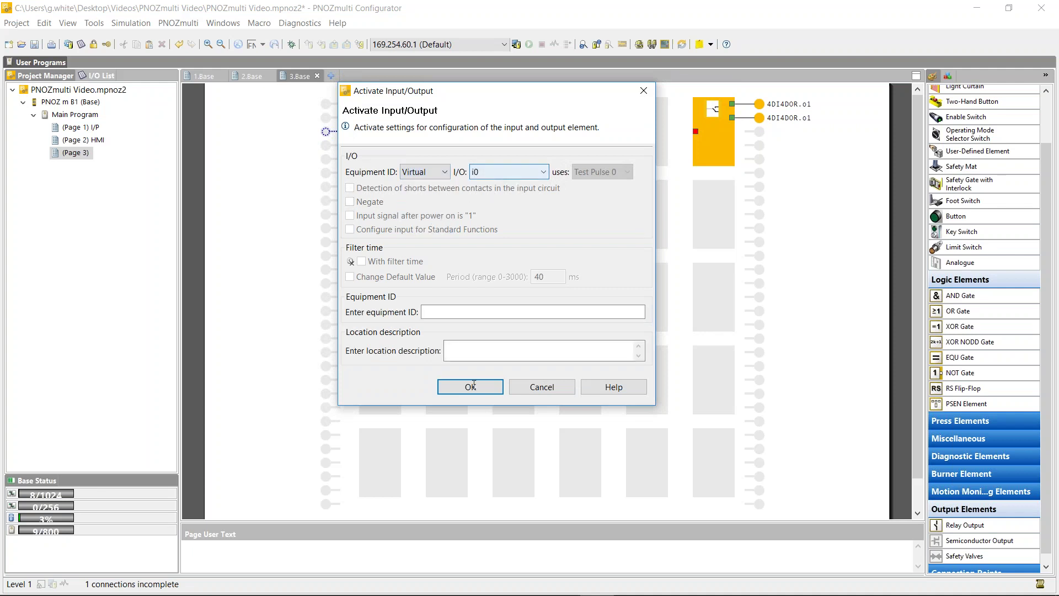
left_click(470, 386)
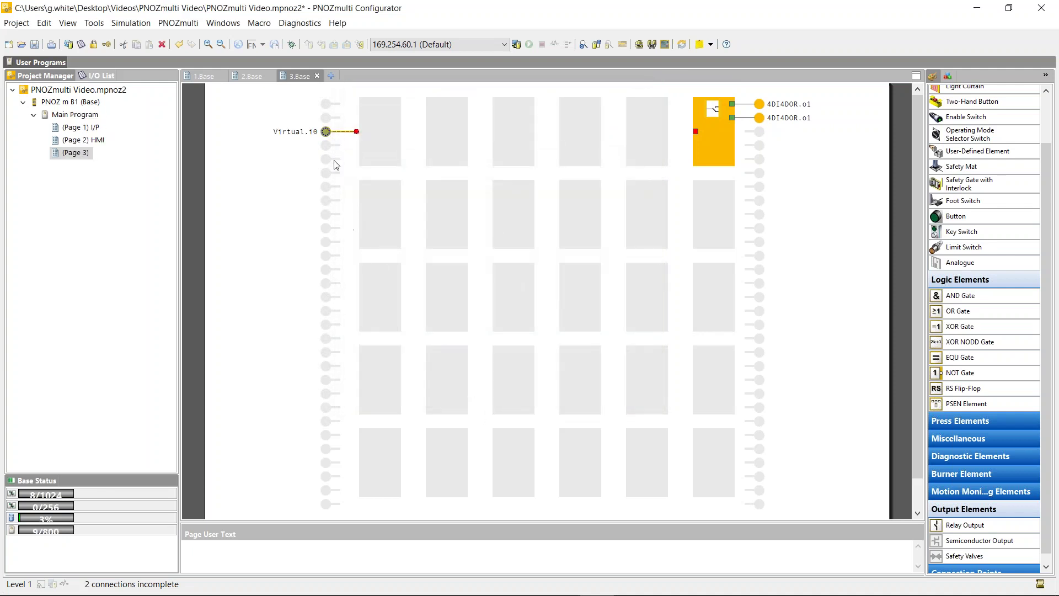
left_click_drag(357, 133, 696, 132)
Step: Add an E-stop 1 destination connection point to Page 3 after cancelling a source connection point
left_click(955, 563)
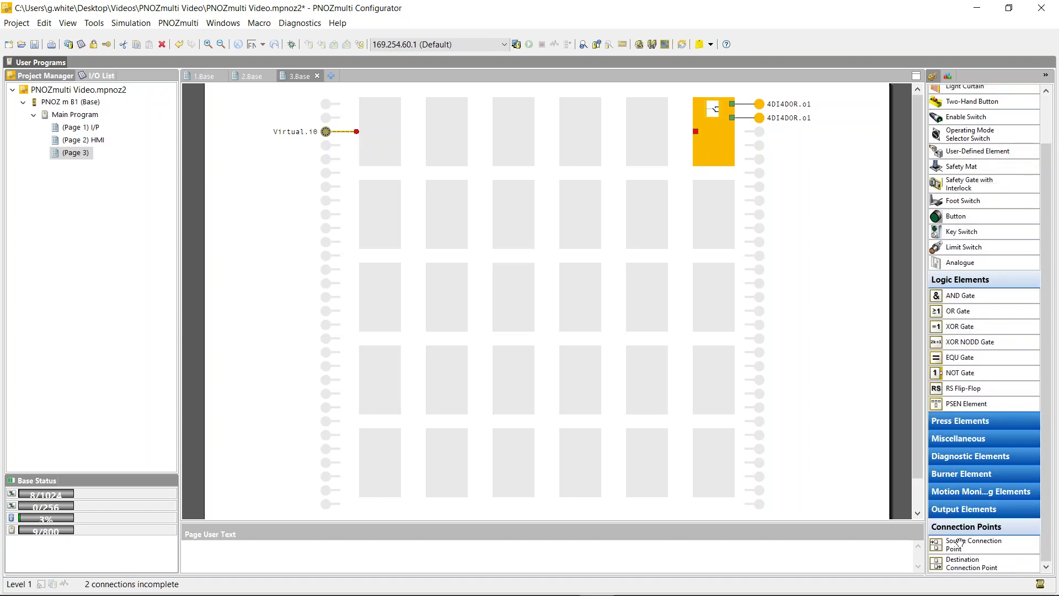
left_click_drag(958, 543, 374, 216)
left_click_drag(965, 546, 372, 213)
left_click_drag(978, 547, 445, 219)
left_click(532, 234)
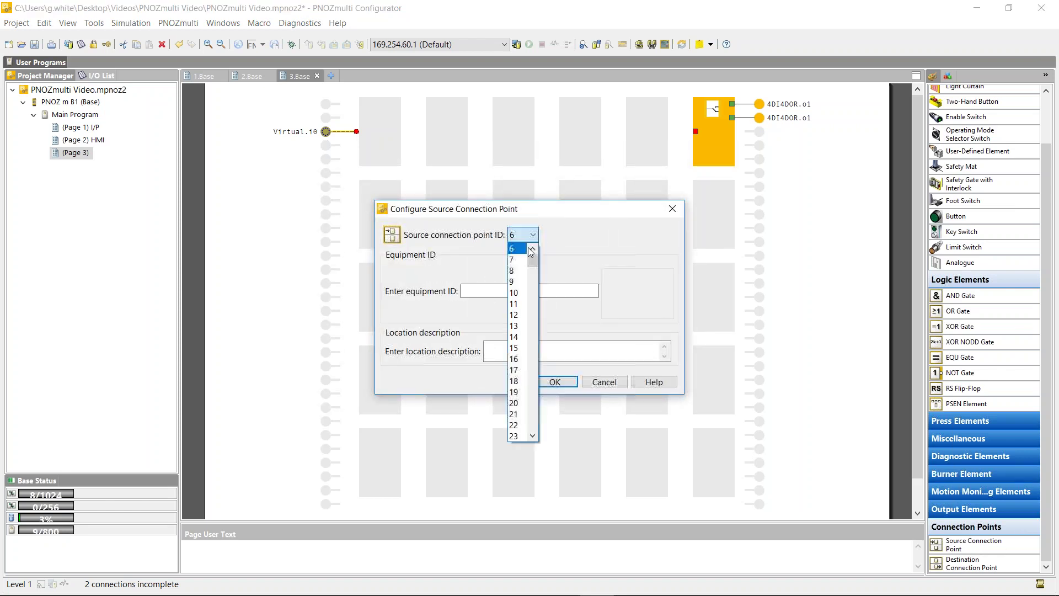
left_click(604, 380)
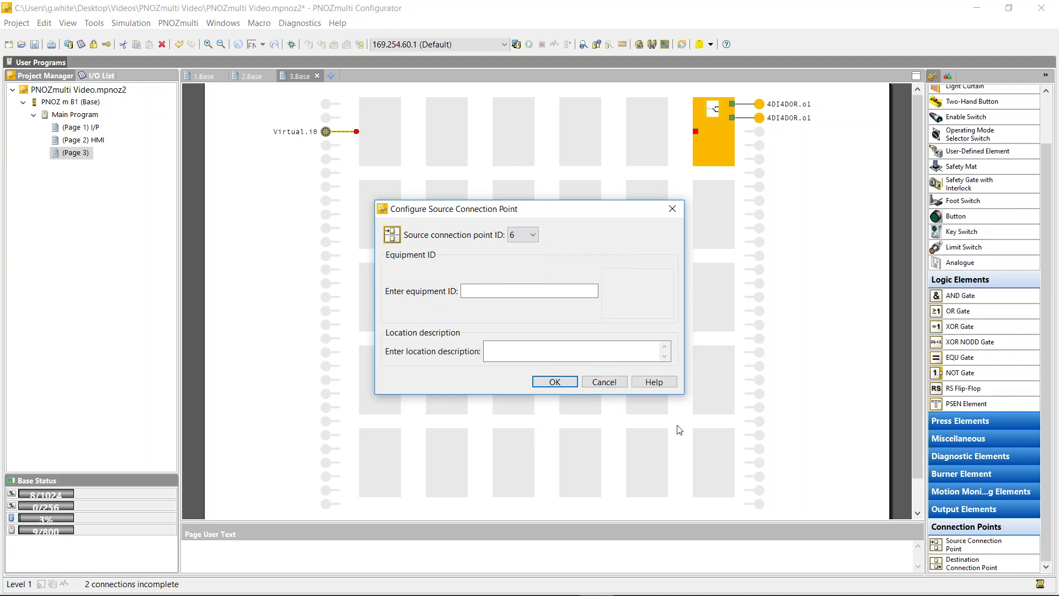
left_click(604, 382)
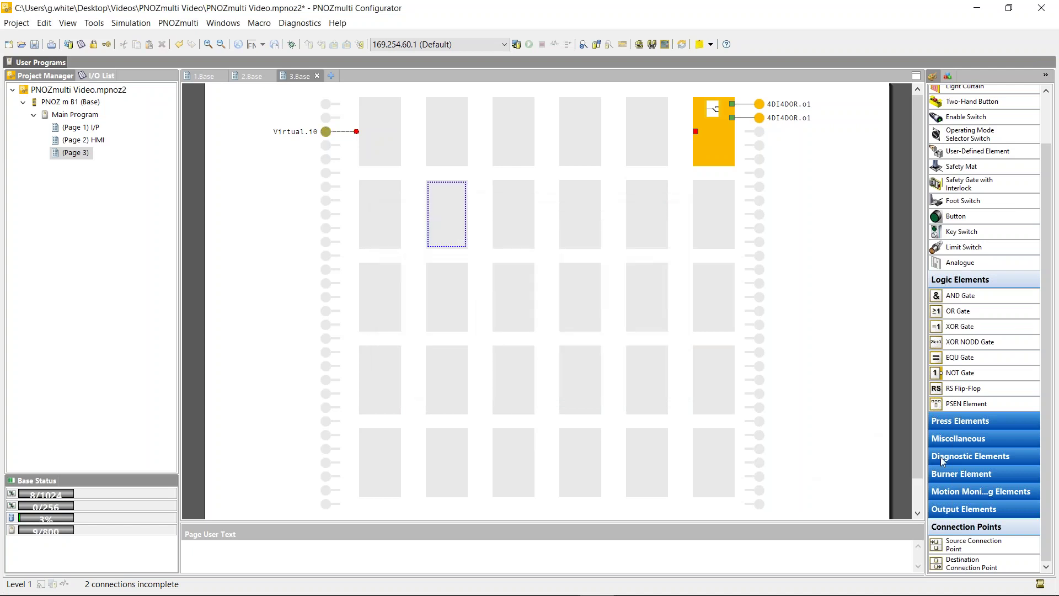
left_click_drag(961, 567, 372, 203)
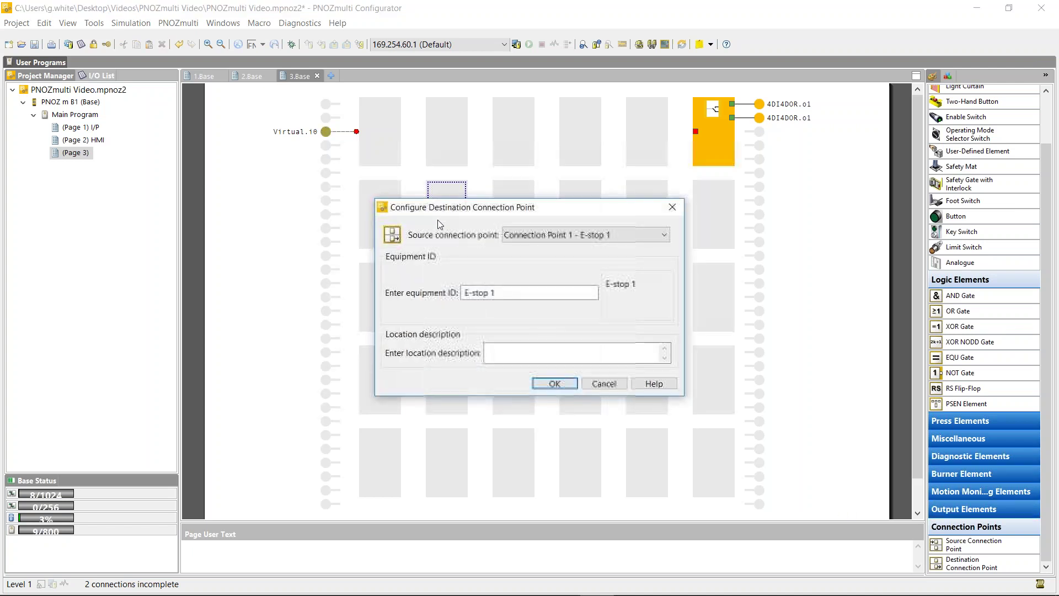
left_click(551, 383)
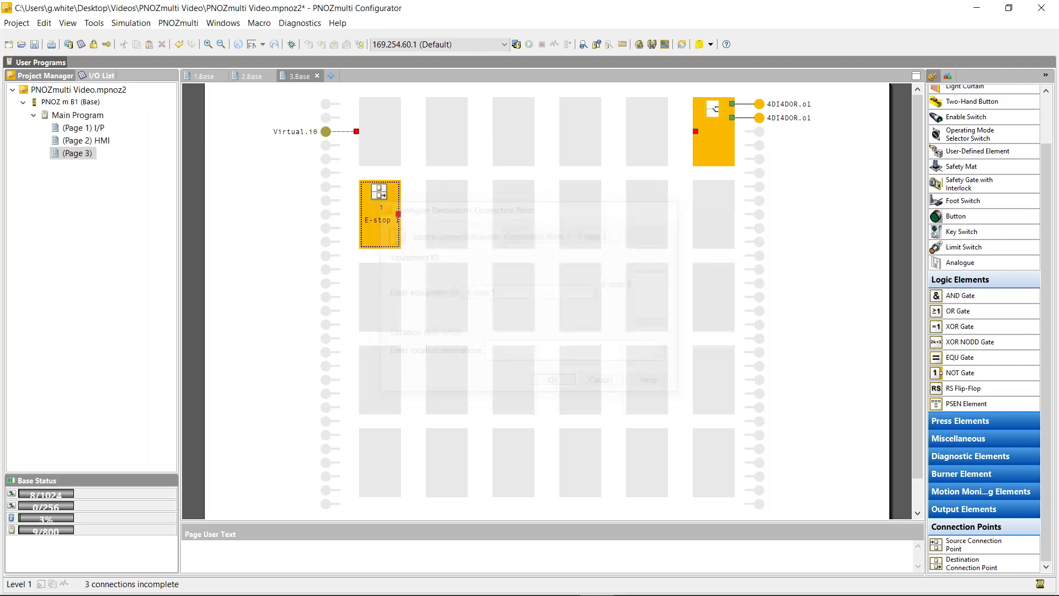
Step: Add an AND gate to Page 3 with its inputs configured for standard functions
left_click_drag(960, 296, 445, 135)
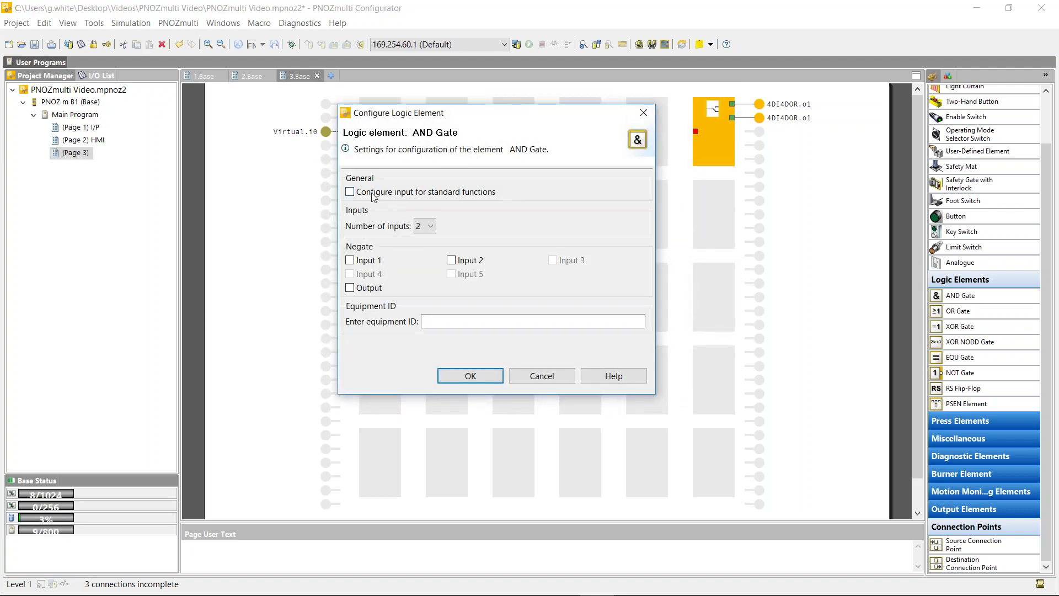
left_click(374, 194)
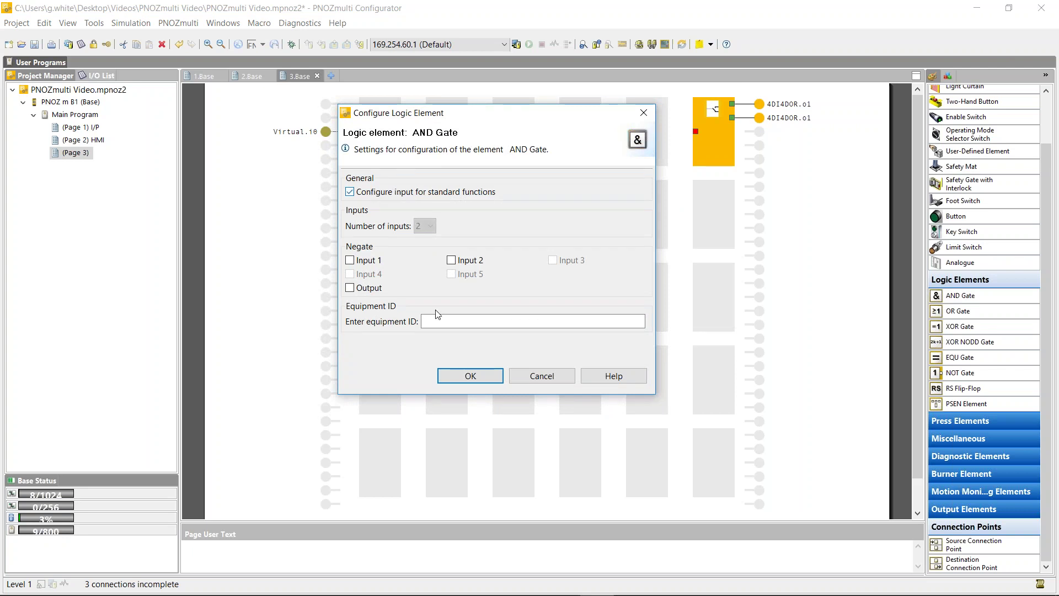
left_click(466, 375)
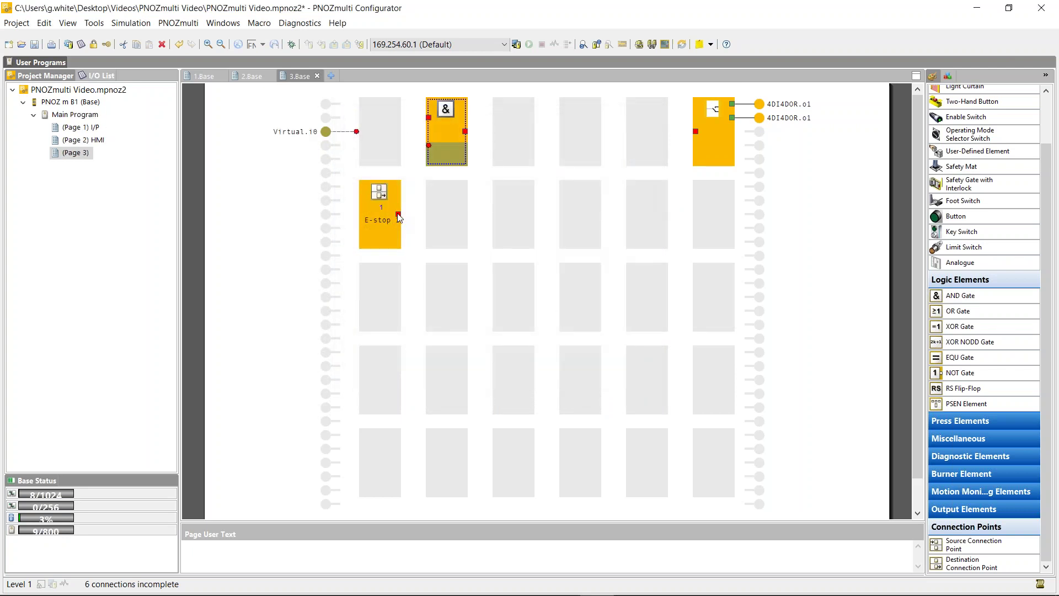
Step: Wire E-stop 1 and Virtual.i0 into the AND gate, then return to the (Page 2) HMI page
left_click_drag(399, 215, 429, 117)
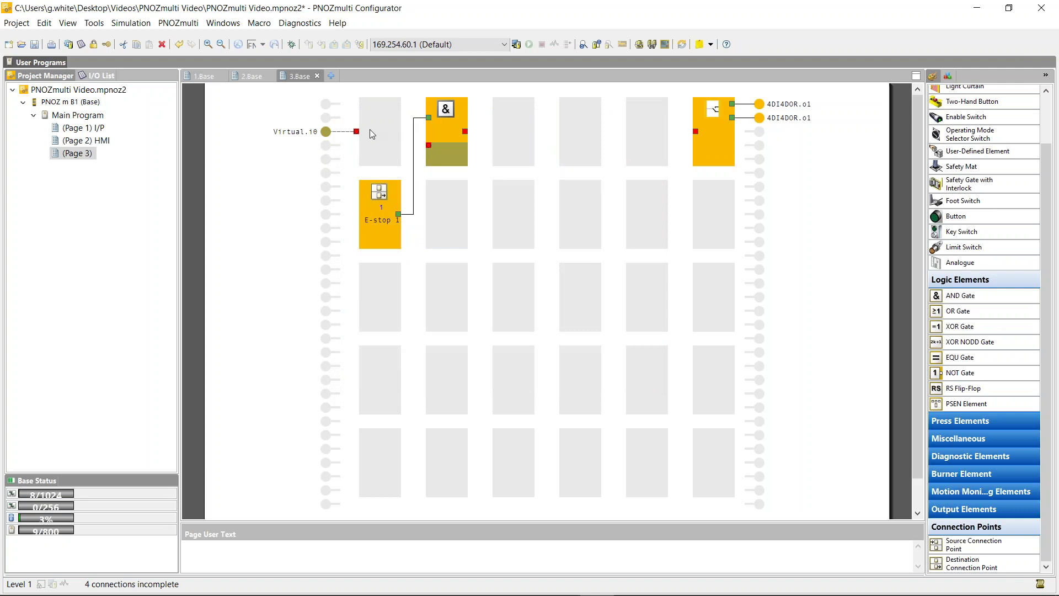
left_click_drag(357, 131, 694, 132)
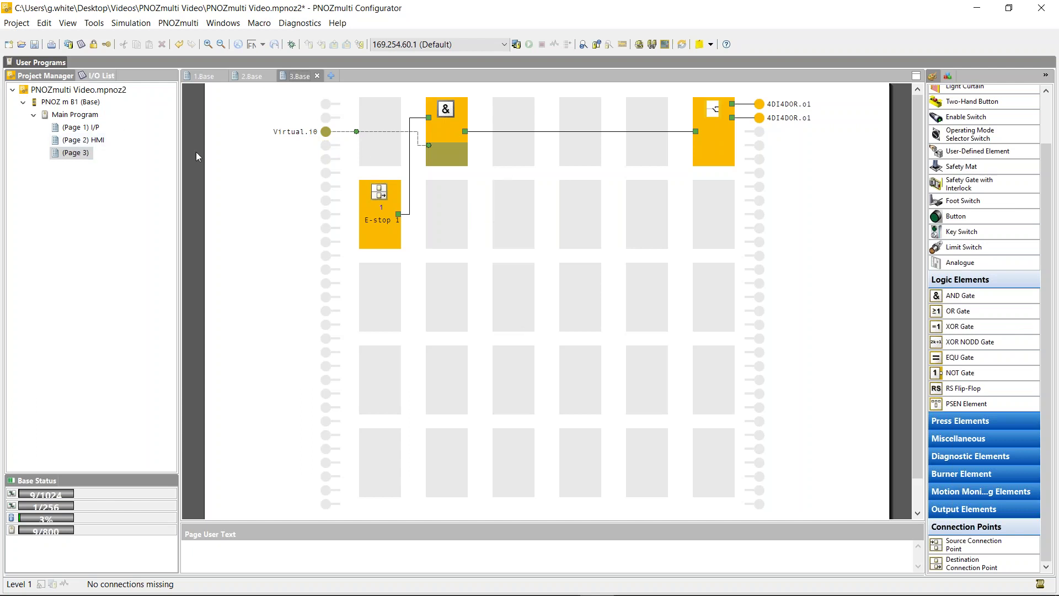
left_click(83, 140)
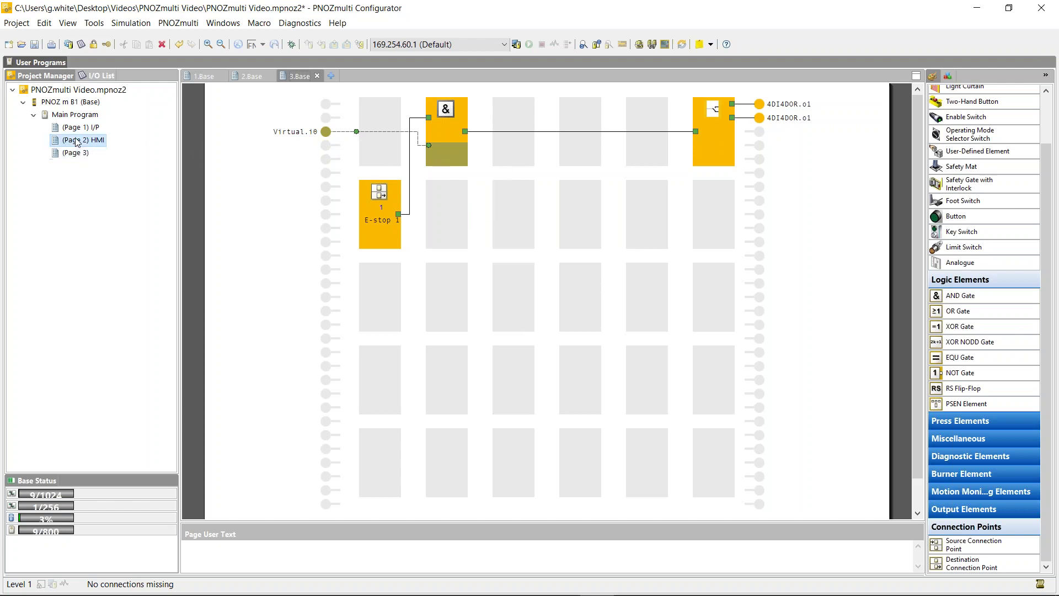